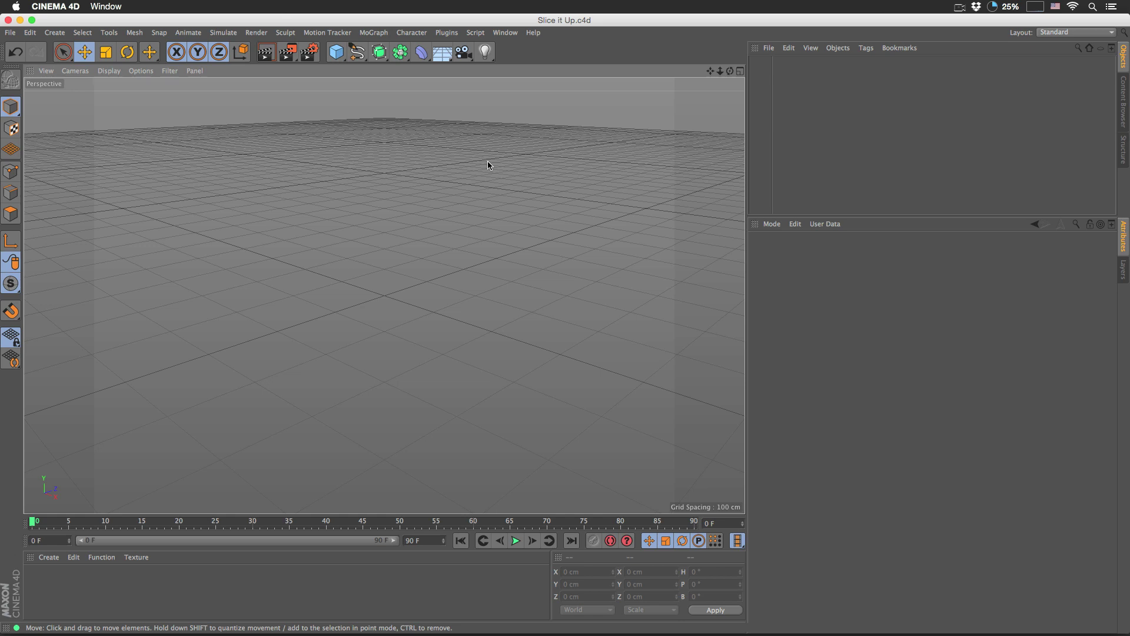
- Add a Slice it Up object from the Plugins menu; it defaults to 10 slices with no spline
{"action": "left_click", "coordinate": [447, 33]}
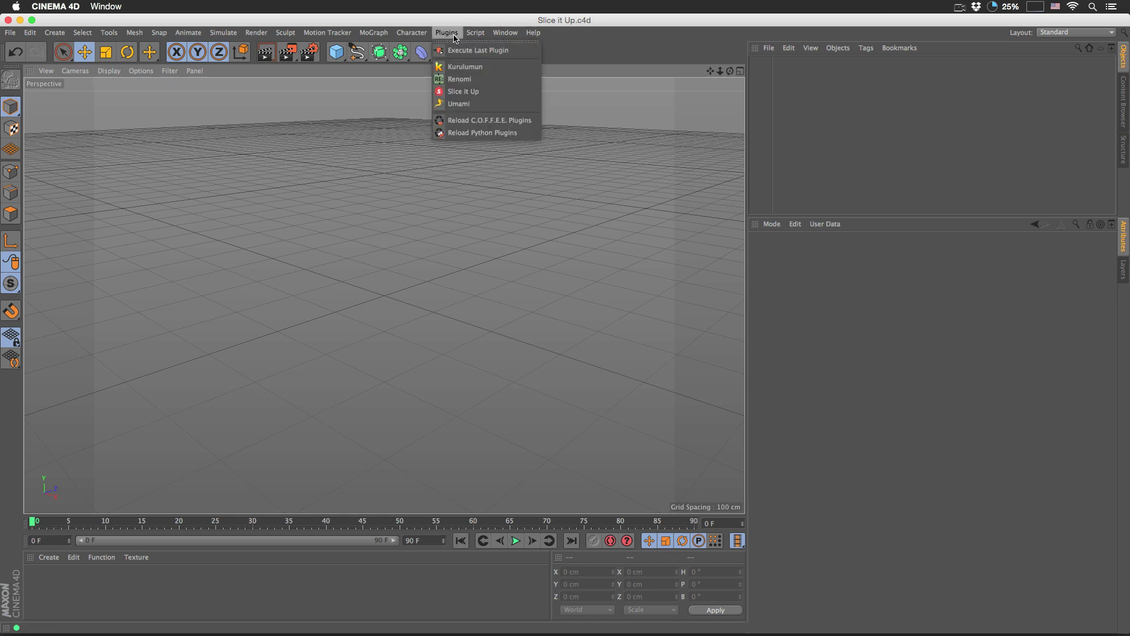
{"action": "left_click", "coordinate": [478, 92]}
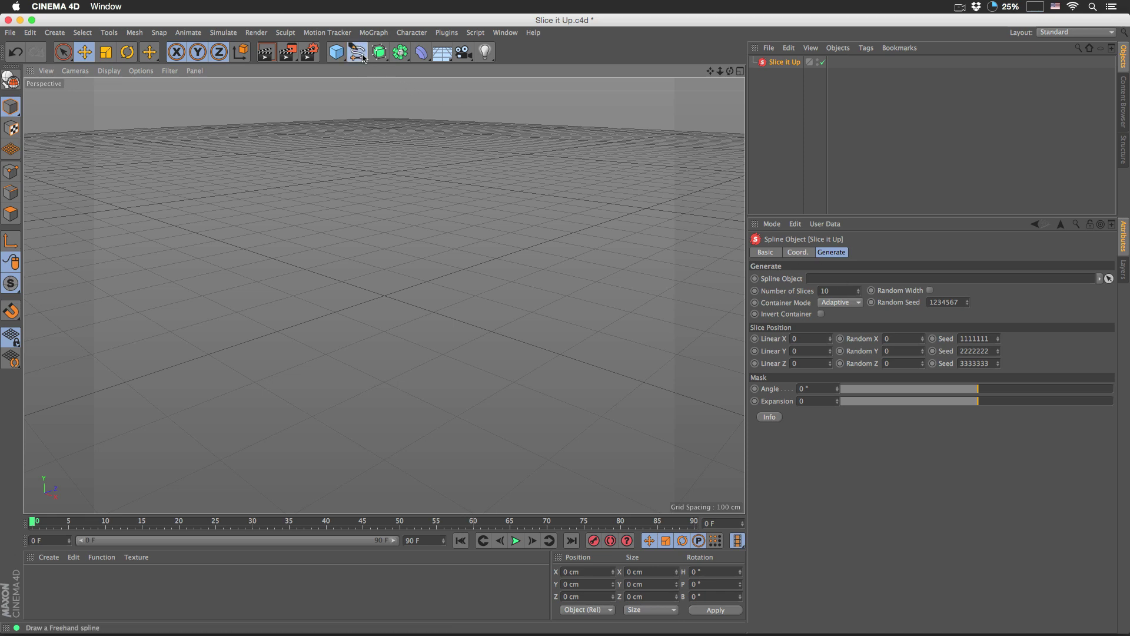
- Create a 200 cm Circle spline and link it as Slice it Up's Spline Object
{"action": "left_click_drag", "start_coordinate": [364, 58], "coordinate": [474, 111]}
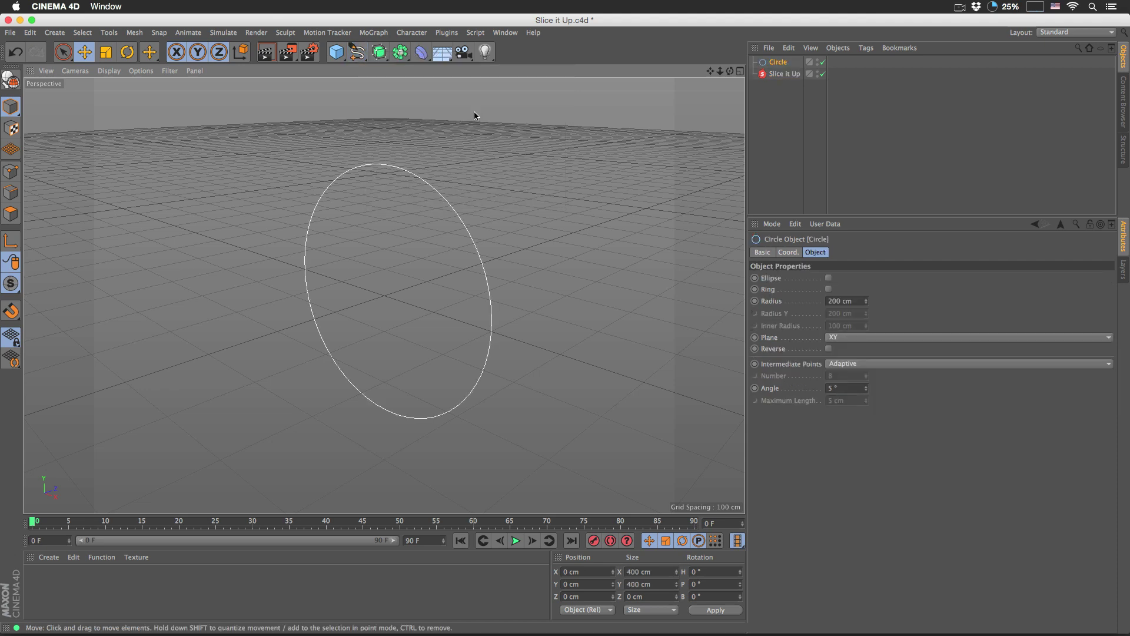
{"action": "left_click", "coordinate": [784, 74]}
{"action": "left_click_drag", "start_coordinate": [778, 62], "coordinate": [827, 281]}
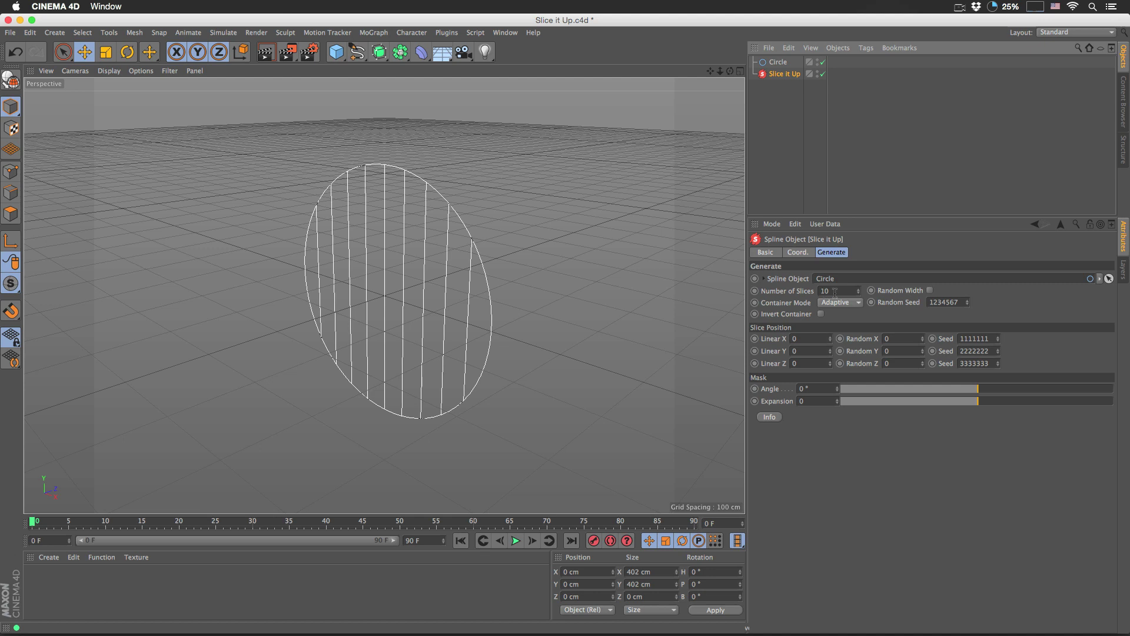
{"action": "left_click_drag", "start_coordinate": [839, 291], "coordinate": [798, 294]}
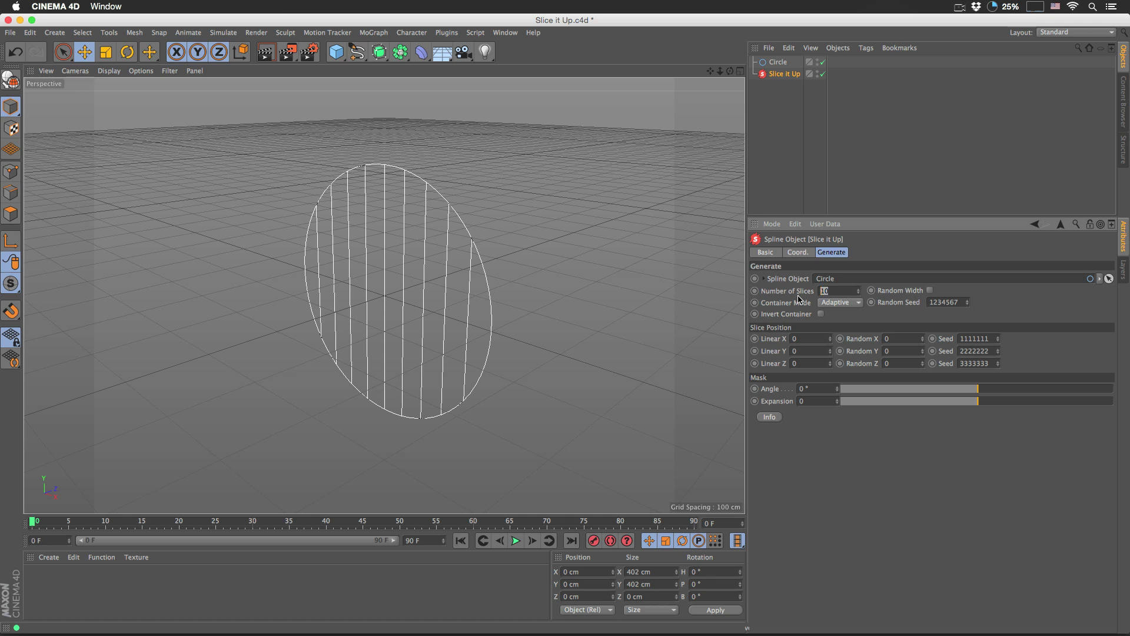
{"action": "key", "text": "Return"}
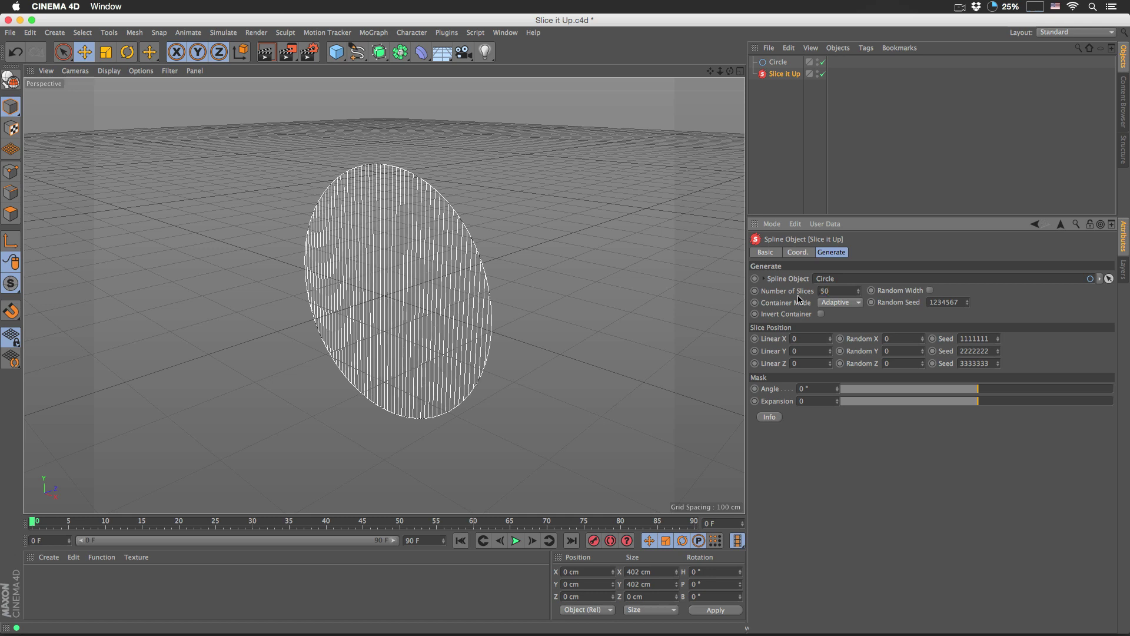
{"action": "left_click_drag", "start_coordinate": [858, 292], "coordinate": [801, 296]}
{"action": "left_click", "coordinate": [835, 290]}
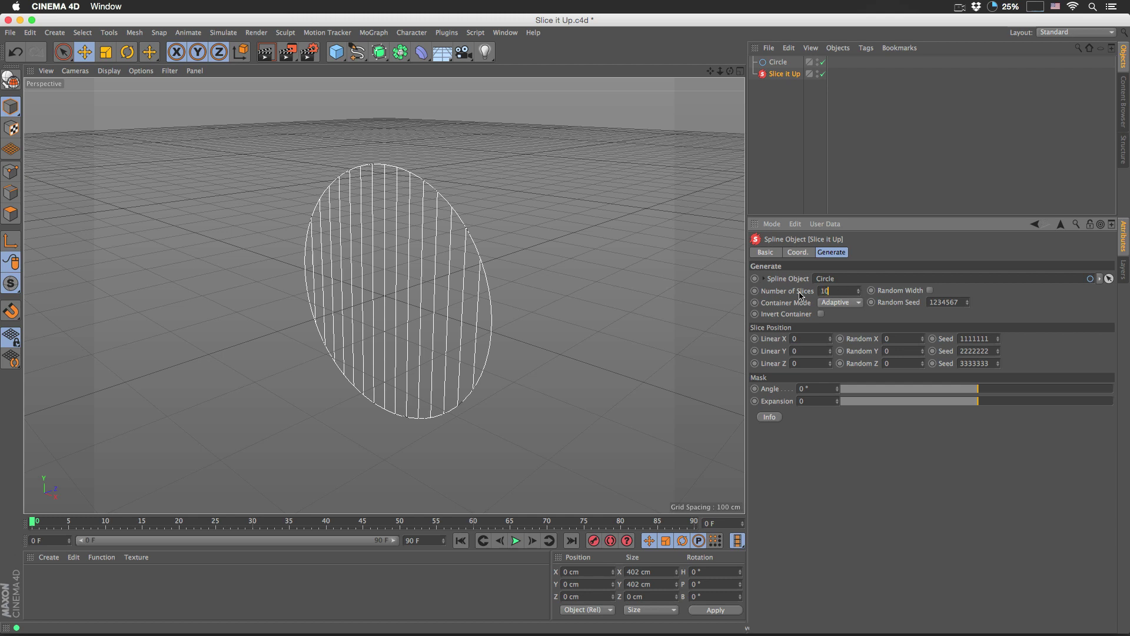
{"action": "type", "text": "10"}
{"action": "key", "text": "Return"}
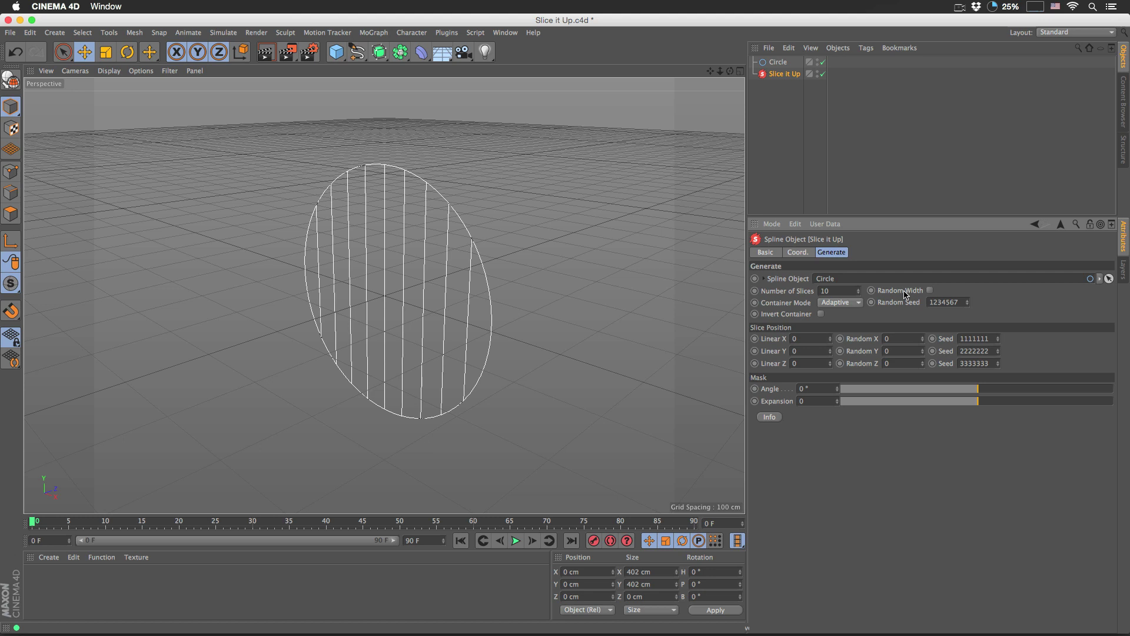
- Try Random Width with seed 1234615, test Invert Container, and set Number of Slices to 13
{"action": "left_click", "coordinate": [930, 290]}
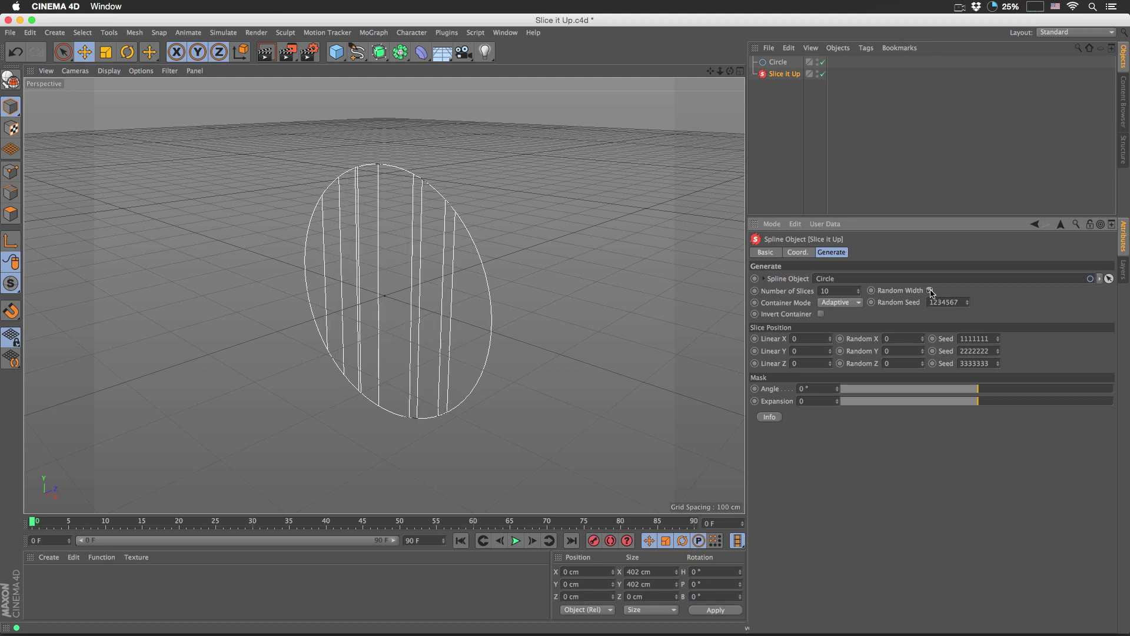
{"action": "left_click_drag", "start_coordinate": [967, 302], "coordinate": [968, 305]}
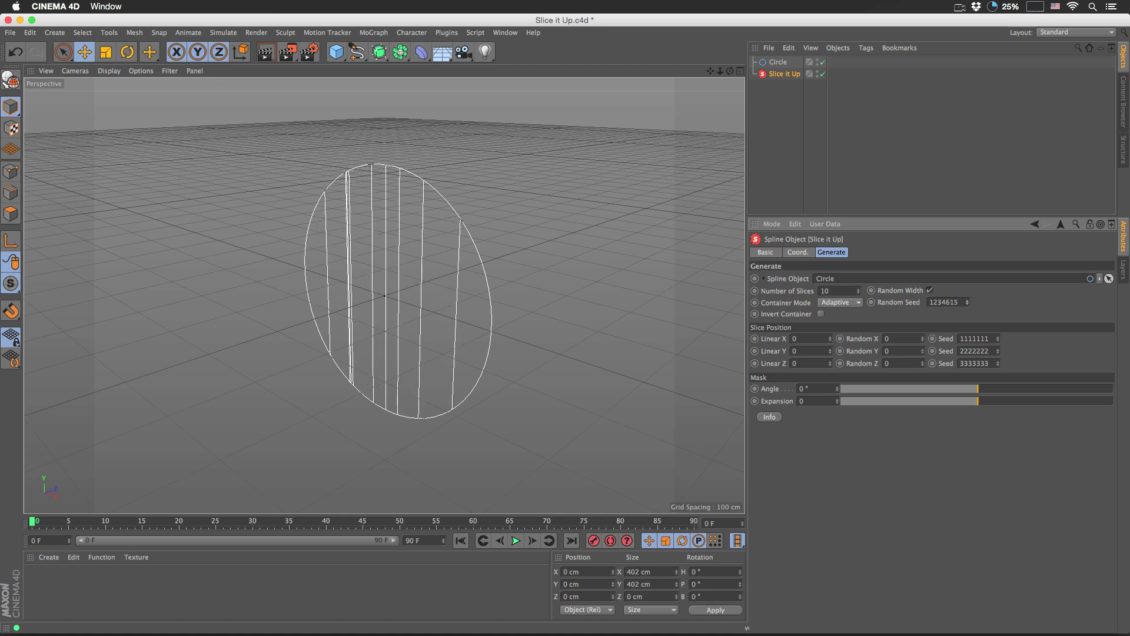
{"action": "left_click", "coordinate": [821, 315]}
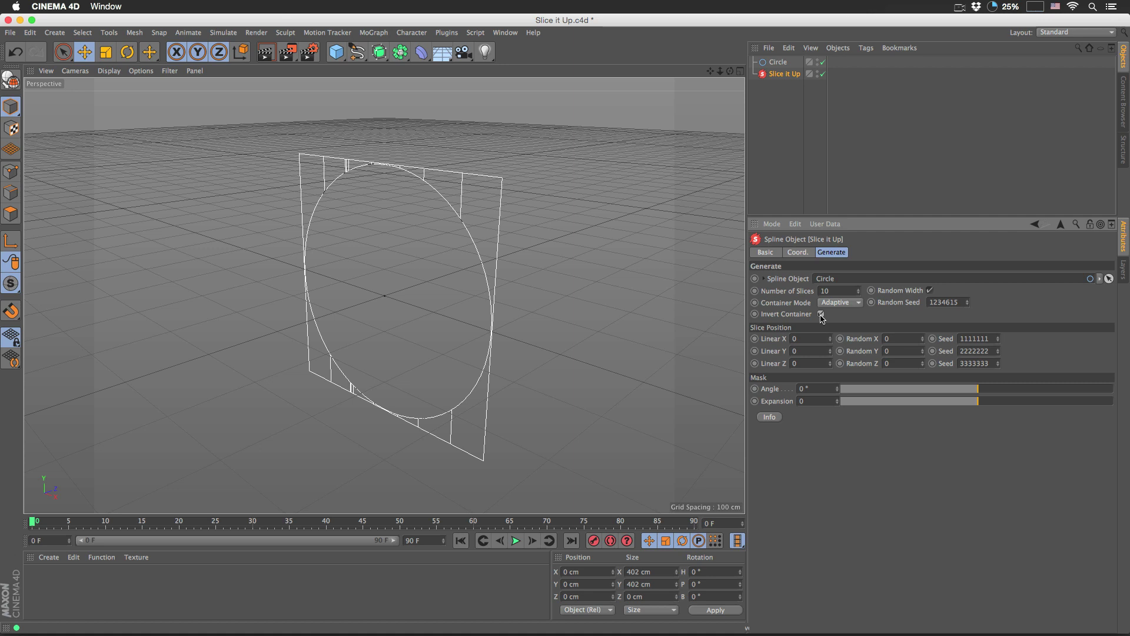
{"action": "left_click", "coordinate": [821, 314]}
{"action": "left_click", "coordinate": [821, 315]}
{"action": "left_click_drag", "start_coordinate": [860, 296], "coordinate": [861, 293]}
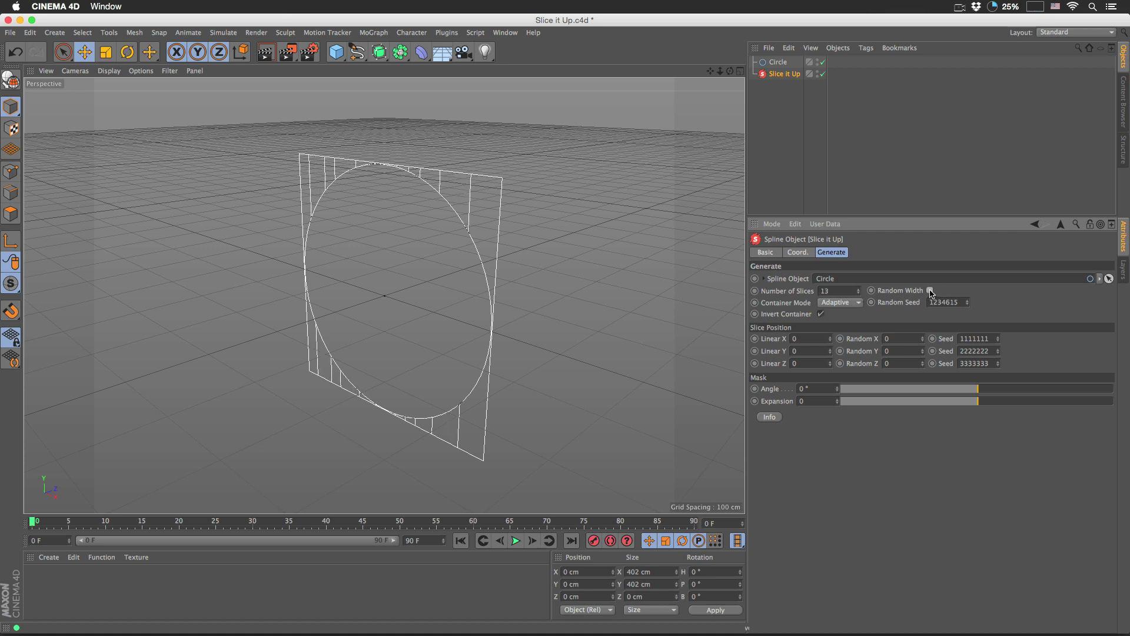
{"action": "left_click", "coordinate": [821, 314]}
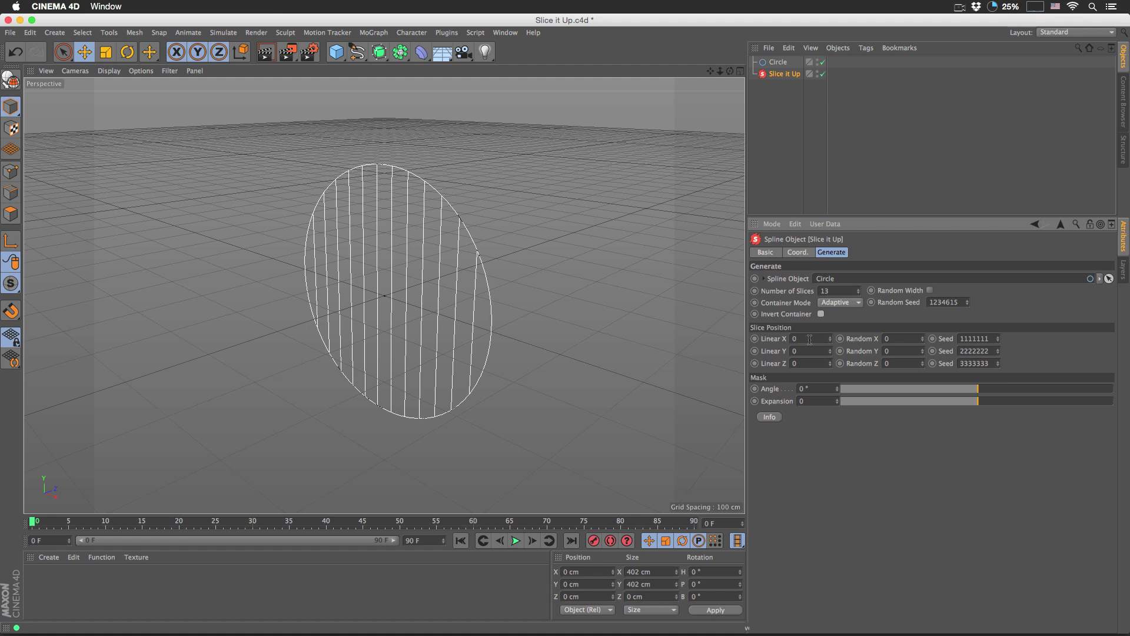
- Hide the original Circle in the viewport and try a Linear X offset, resetting it to 0
{"action": "left_click_drag", "start_coordinate": [830, 339], "coordinate": [870, 338]}
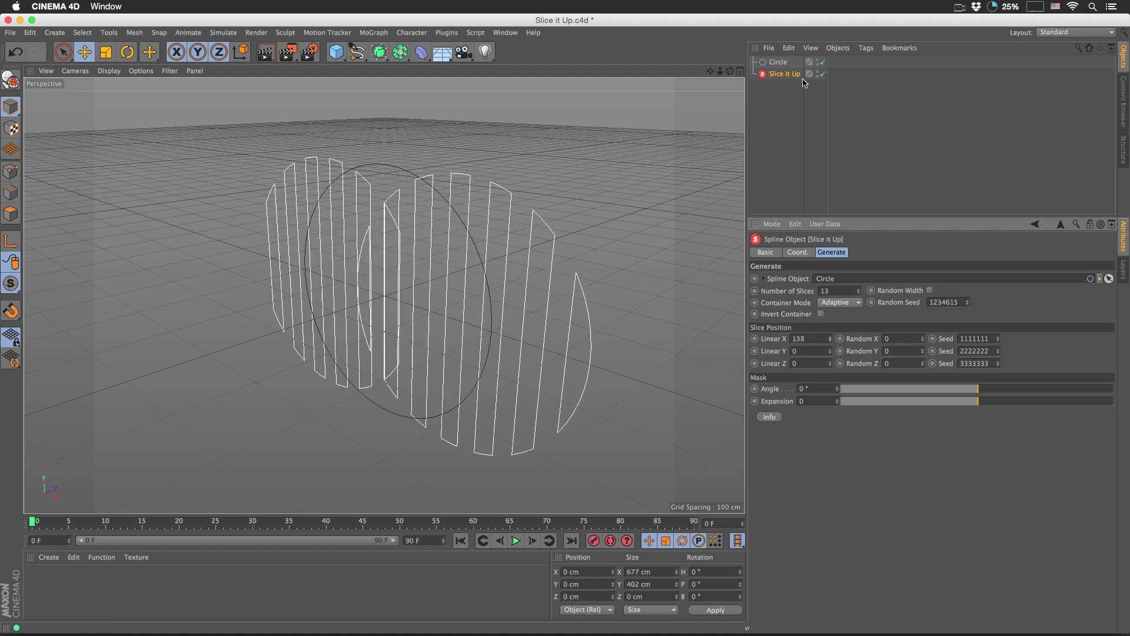
{"action": "left_click", "coordinate": [817, 61]}
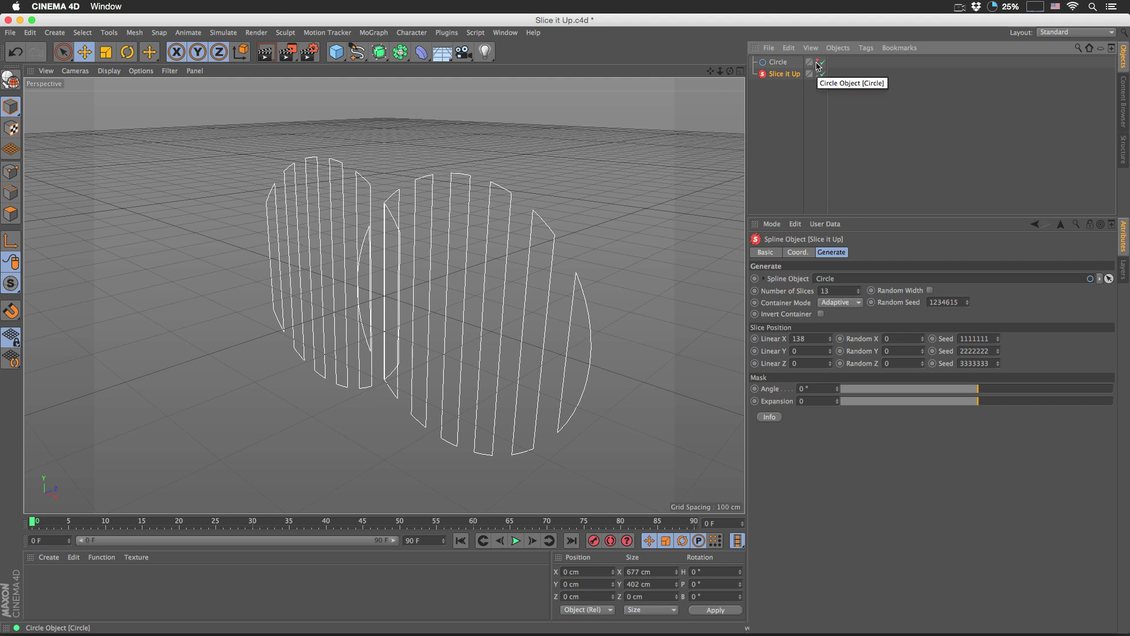
{"action": "double_click", "coordinate": [816, 340]}
{"action": "type", "text": "0"}
{"action": "key", "text": "Return"}
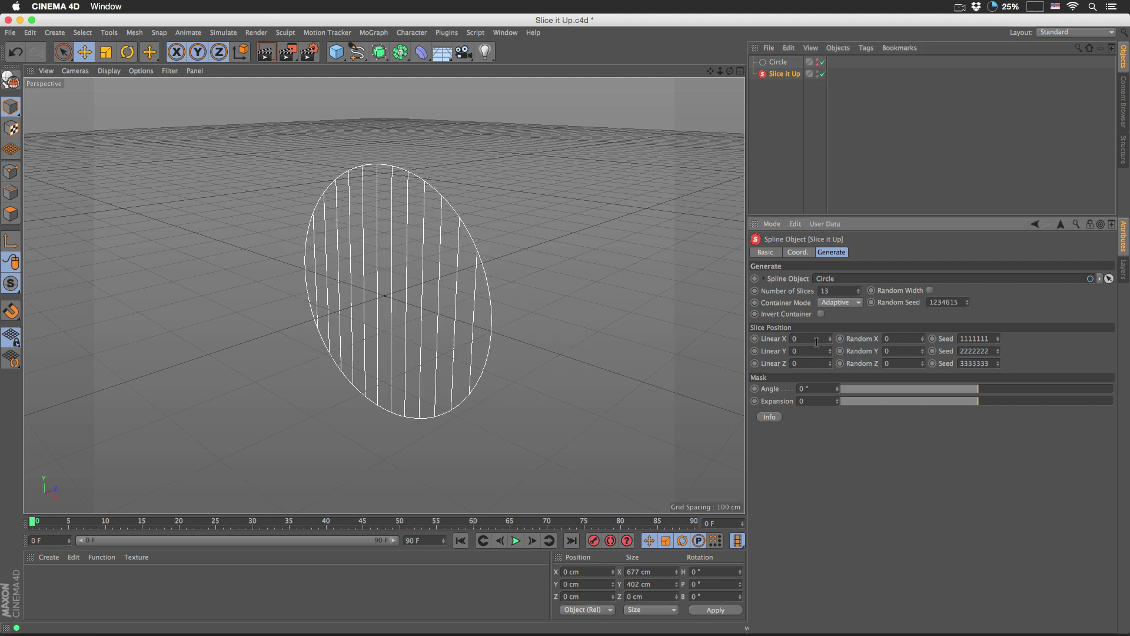
- Try Linear Z and Random X offsets on the slices, resetting both to 0
{"action": "left_click_drag", "start_coordinate": [830, 354], "coordinate": [813, 363]}
{"action": "type", "text": "0"}
{"action": "key", "text": "Return"}
{"action": "left_click_drag", "start_coordinate": [923, 340], "coordinate": [976, 340]}
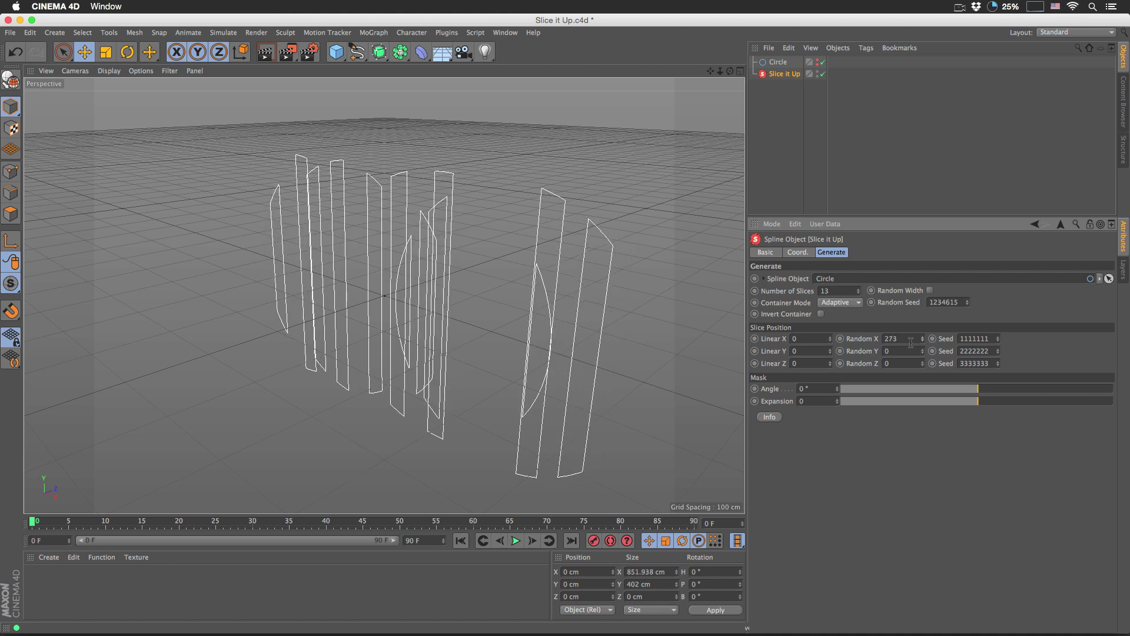
{"action": "double_click", "coordinate": [909, 339]}
{"action": "type", "text": "0"}
{"action": "key", "text": "Return"}
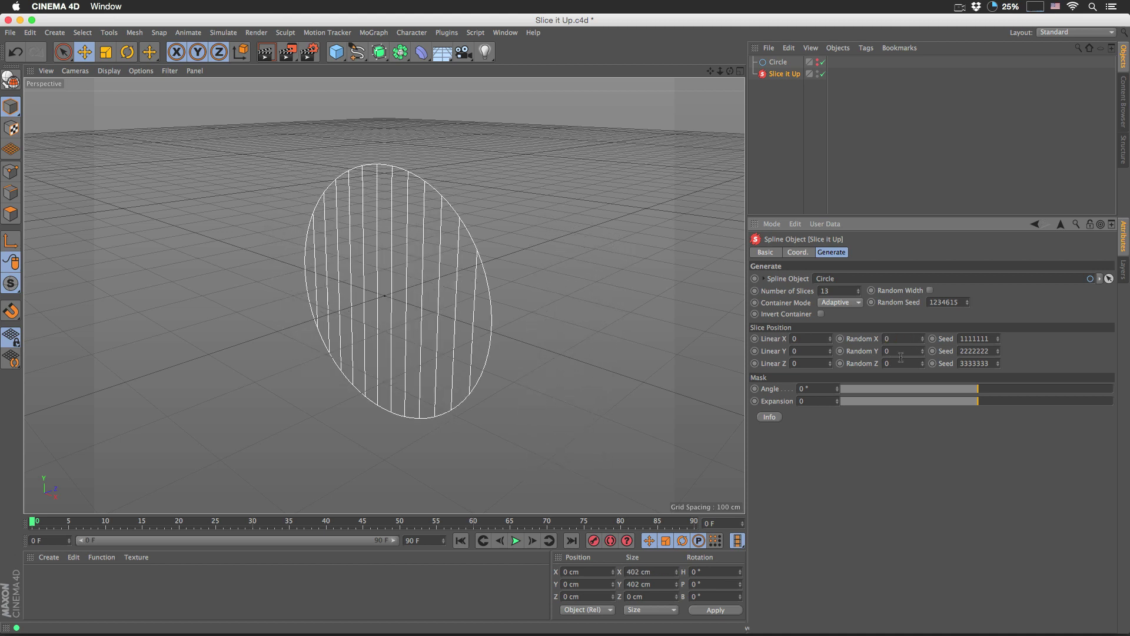
- Set Random Y to 79 and switch the viewport to the Front view
{"action": "left_click_drag", "start_coordinate": [924, 353], "coordinate": [928, 368]}
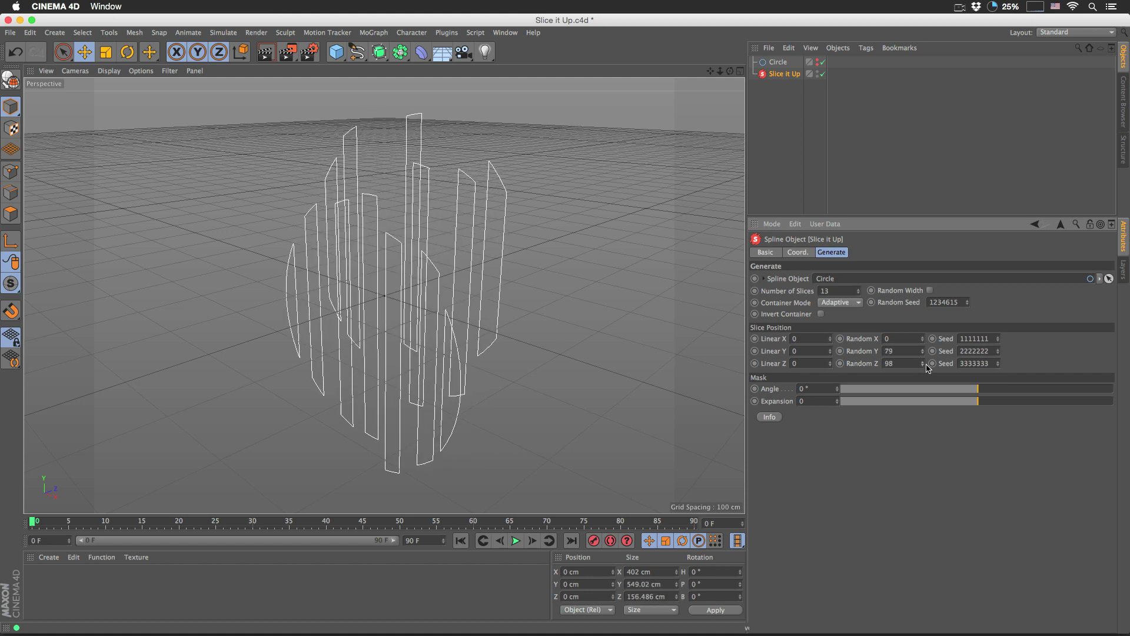
{"action": "key", "text": "F3"}
{"action": "key", "text": "F4"}
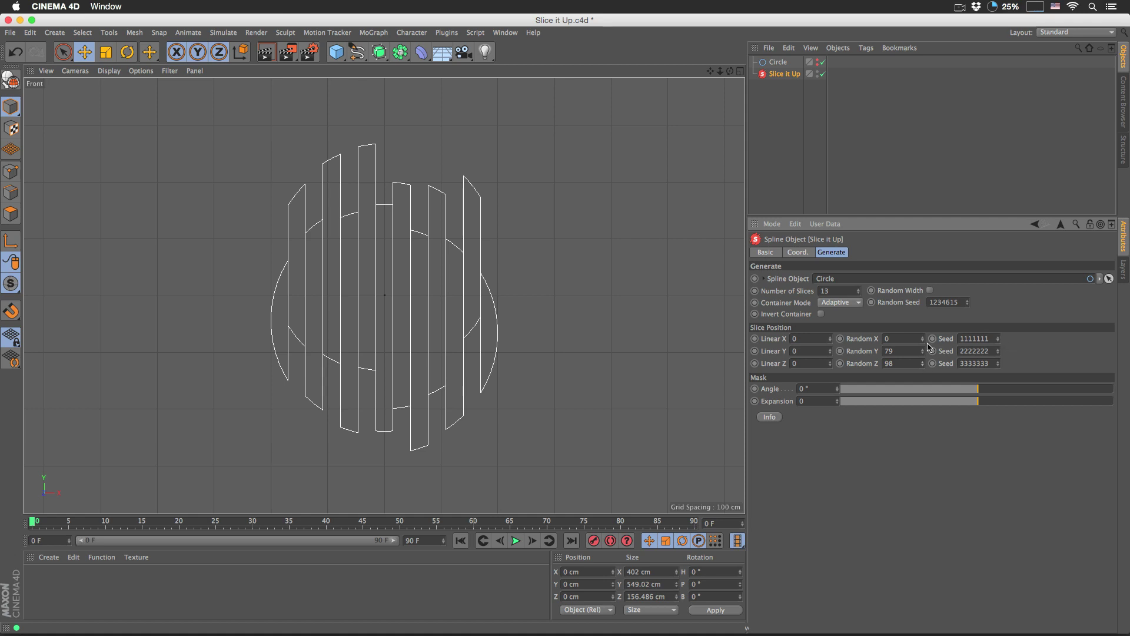
- Try several Random X scatter arrangements and different X and Y random seeds
{"action": "left_click_drag", "start_coordinate": [923, 340], "coordinate": [926, 341]}
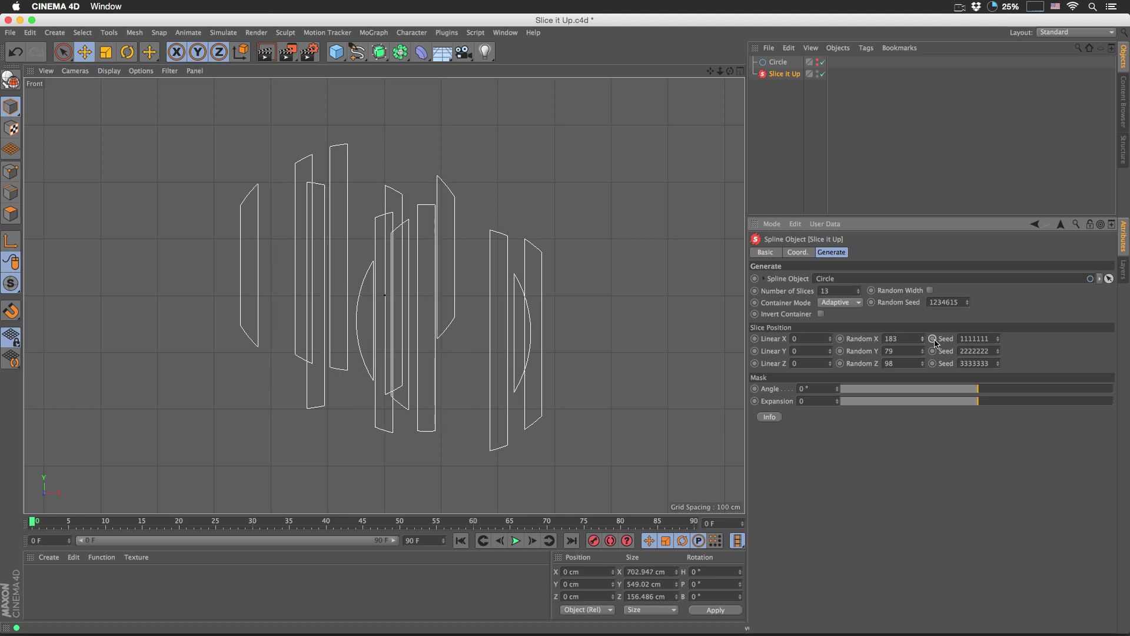
{"action": "left_click", "coordinate": [998, 337]}
{"action": "left_click", "coordinate": [998, 338]}
{"action": "left_click", "coordinate": [998, 338]}
{"action": "left_click", "coordinate": [998, 338]}
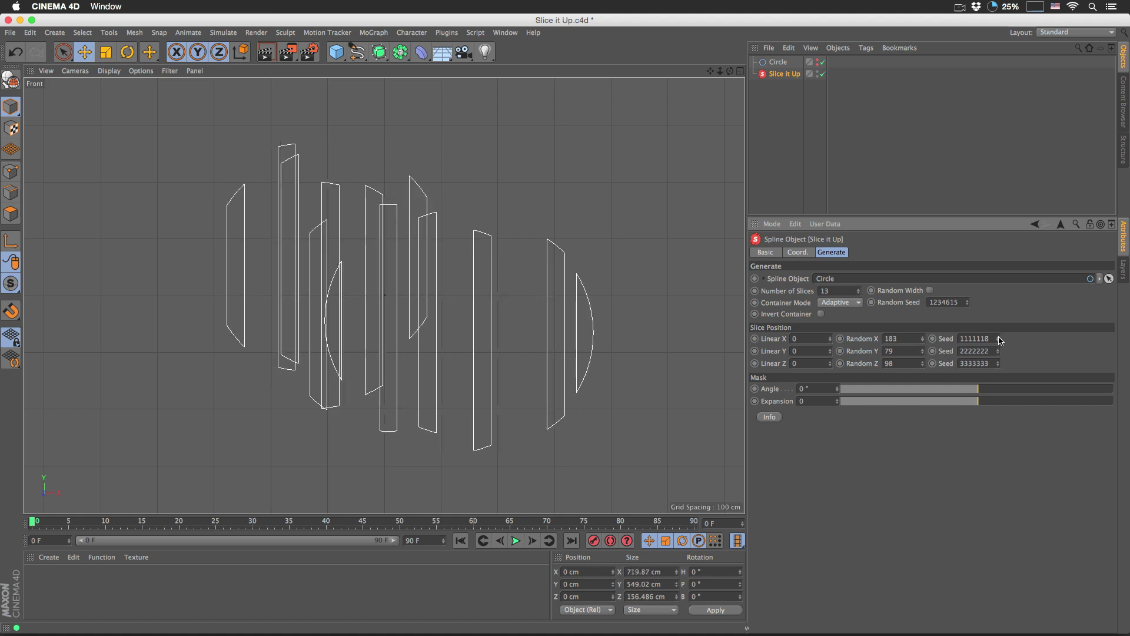
{"action": "left_click", "coordinate": [998, 338]}
{"action": "left_click", "coordinate": [999, 337]}
{"action": "left_click", "coordinate": [999, 338]}
{"action": "left_click", "coordinate": [998, 338]}
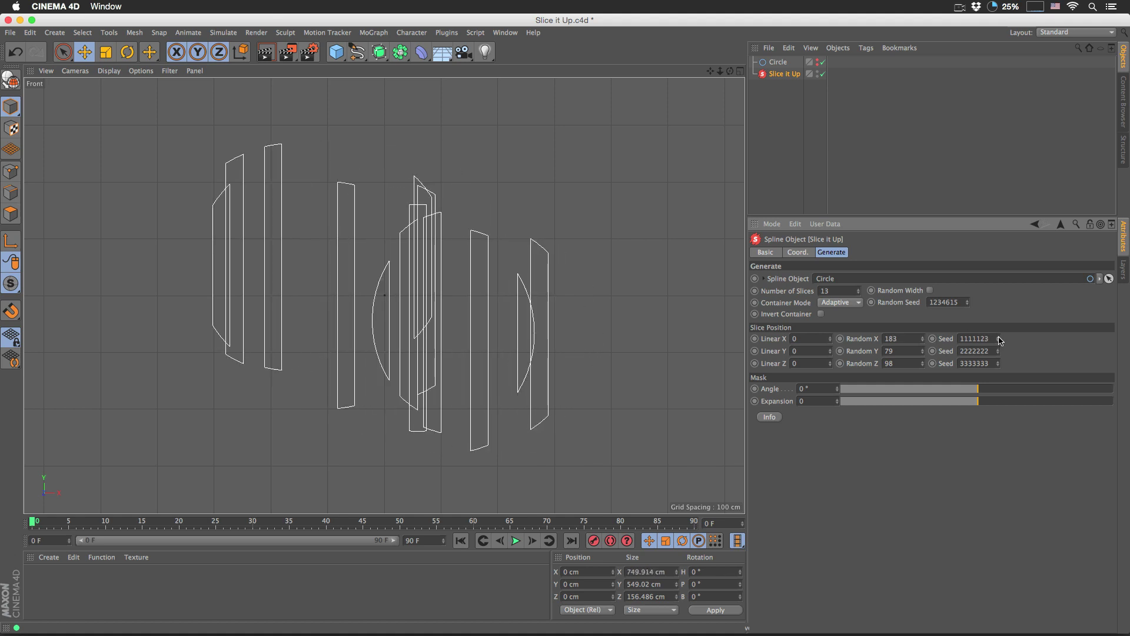
{"action": "left_click", "coordinate": [998, 338]}
{"action": "left_click", "coordinate": [999, 338]}
{"action": "left_click", "coordinate": [999, 338]}
{"action": "left_click", "coordinate": [999, 338]}
{"action": "left_click", "coordinate": [999, 337]}
{"action": "left_click_drag", "start_coordinate": [998, 350], "coordinate": [998, 353]}
- Reset Random X and Random Z to 0
{"action": "double_click", "coordinate": [916, 339]}
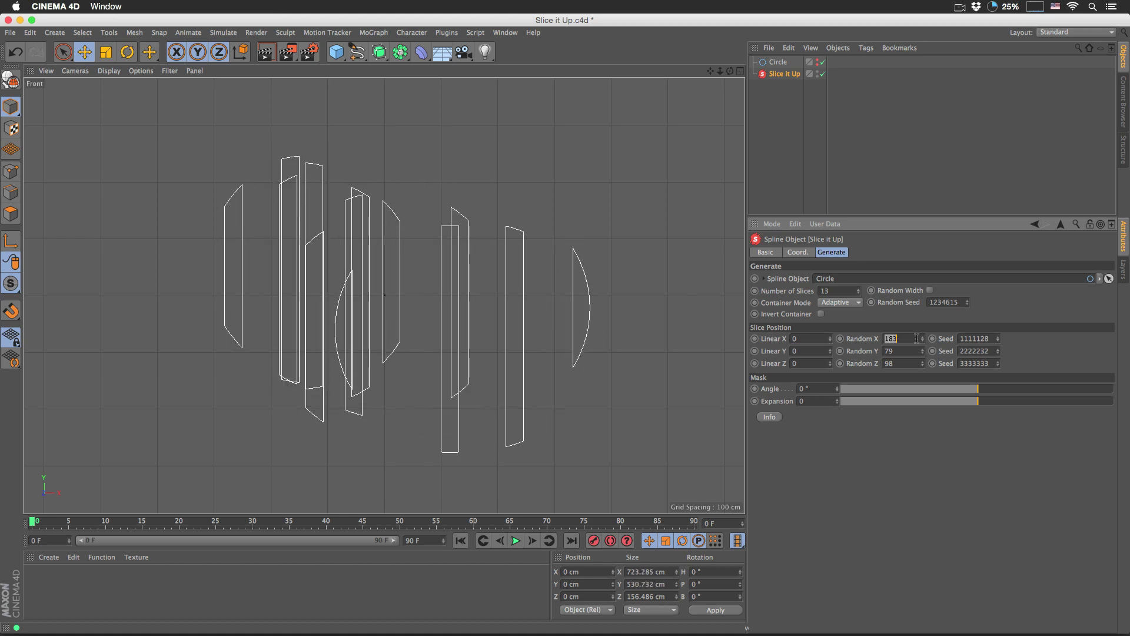
{"action": "type", "text": "0"}
{"action": "key", "text": "Return"}
{"action": "double_click", "coordinate": [901, 363]}
{"action": "type", "text": "0"}
{"action": "key", "text": "Return"}
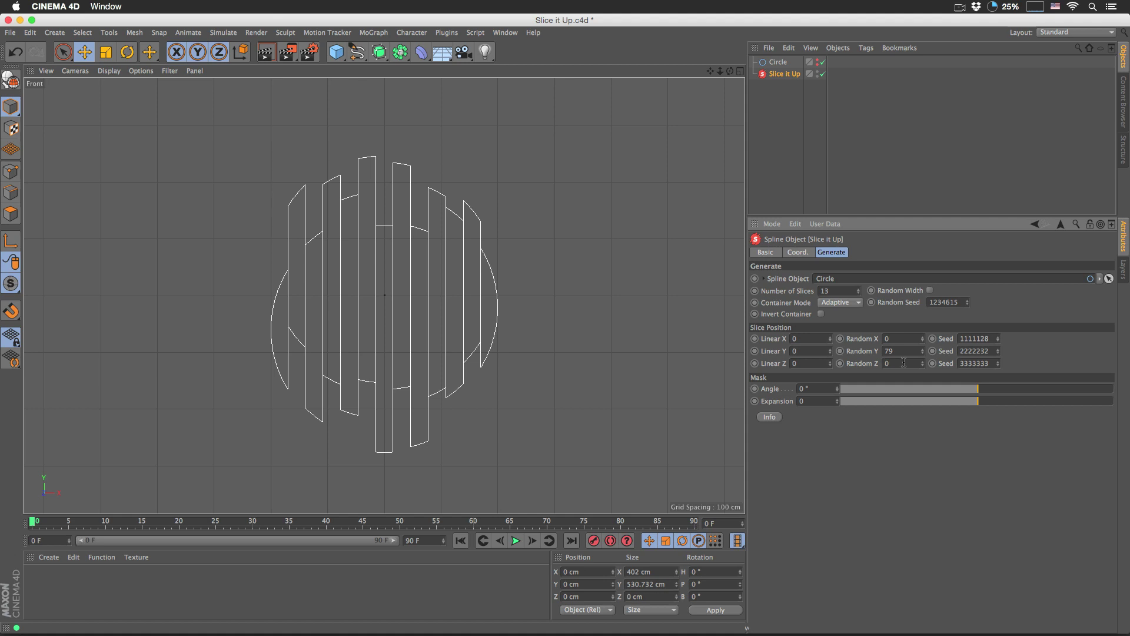
- Tilt the slices to a 10.8° mask angle with Random Width on, Expansion −1.7, in Perspective view
{"action": "left_click_drag", "start_coordinate": [998, 350], "coordinate": [999, 354]}
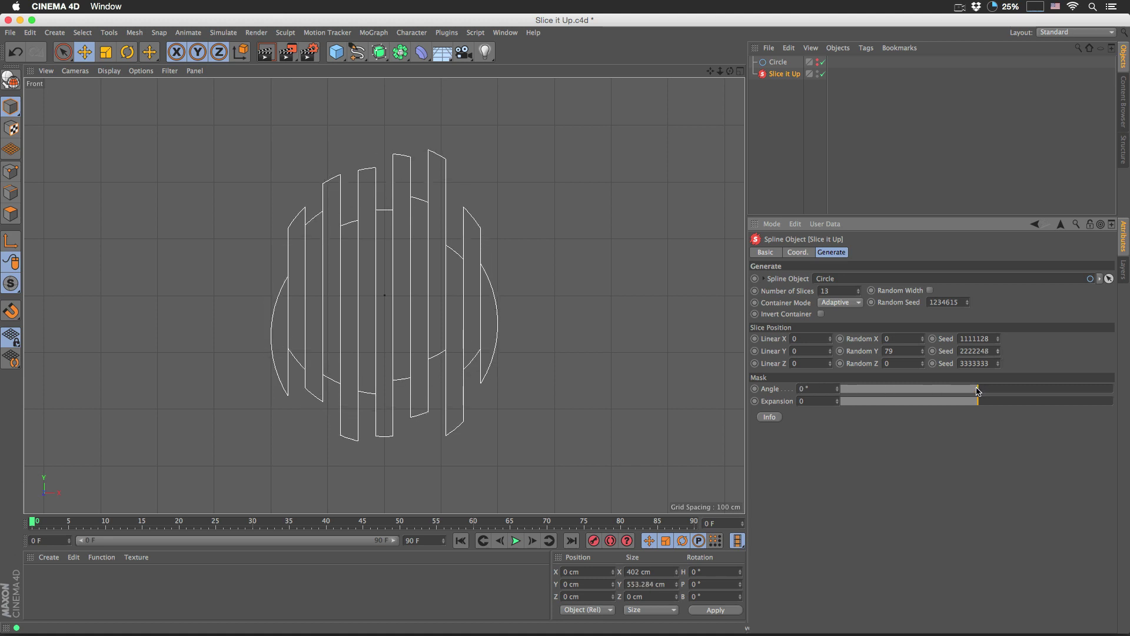
{"action": "mouse_move", "coordinate": [979, 391]}
{"action": "left_mouse_down"}
{"action": "mouse_move", "coordinate": [951, 393]}
{"action": "mouse_move", "coordinate": [1060, 399]}
{"action": "mouse_move", "coordinate": [940, 406]}
{"action": "mouse_move", "coordinate": [1040, 402]}
{"action": "mouse_move", "coordinate": [950, 406]}
{"action": "mouse_move", "coordinate": [1020, 405]}
{"action": "mouse_move", "coordinate": [984, 408]}
{"action": "left_mouse_up"}
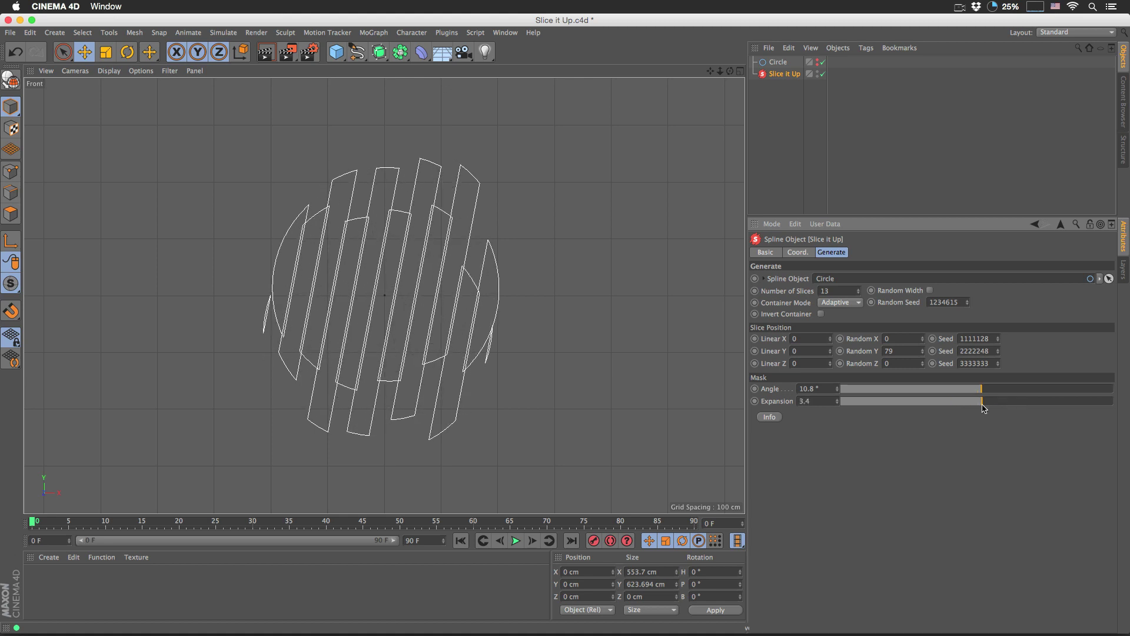
{"action": "left_click", "coordinate": [930, 291]}
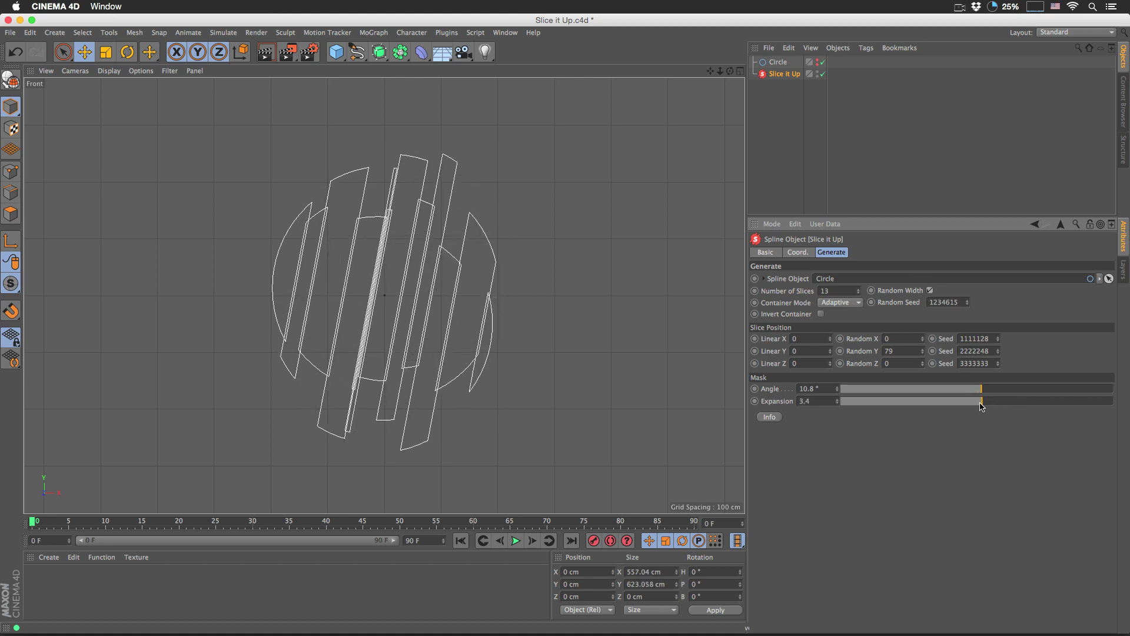
{"action": "mouse_move", "coordinate": [980, 404]}
{"action": "left_mouse_down"}
{"action": "mouse_move", "coordinate": [894, 406]}
{"action": "mouse_move", "coordinate": [976, 403]}
{"action": "left_mouse_up"}
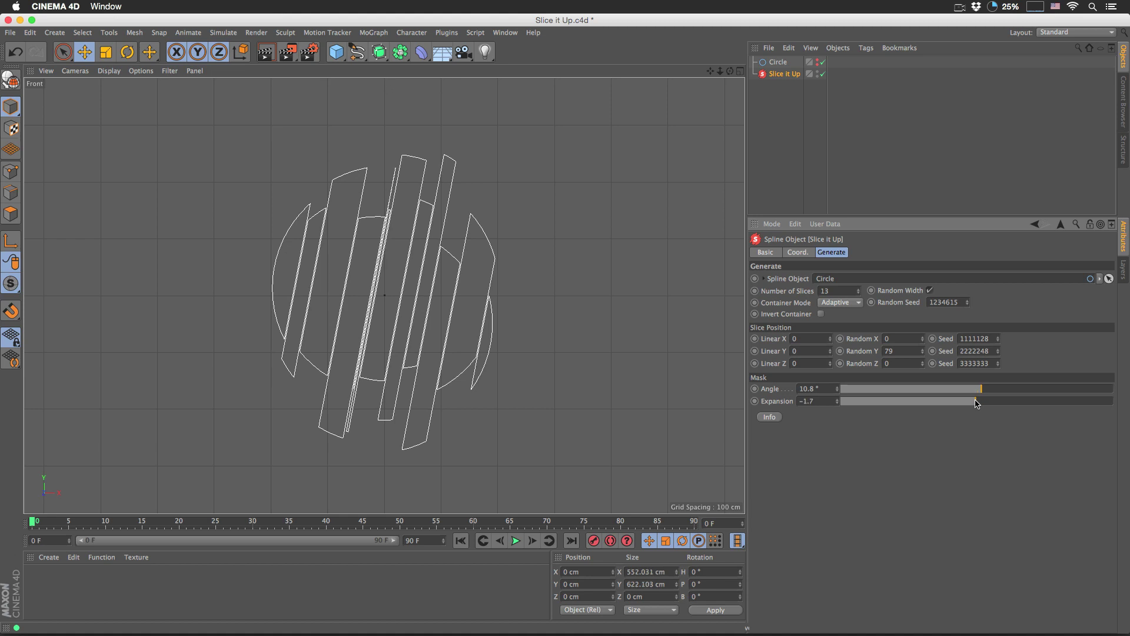
{"action": "key", "text": "F1"}
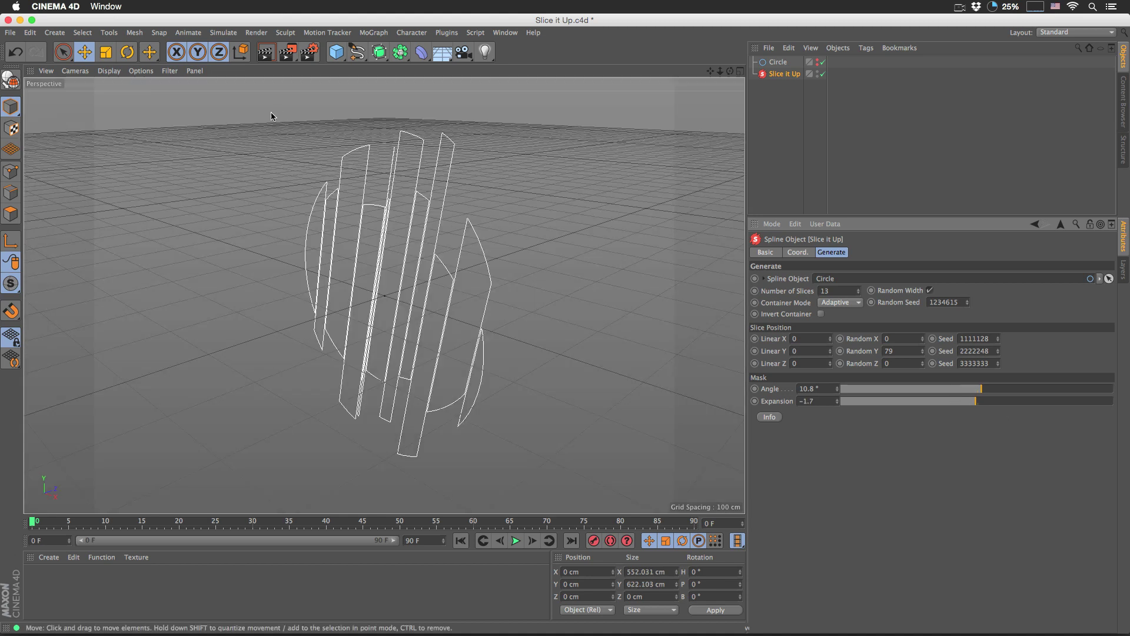
- Render the view, then place Slice it Up under a new Extrude with Hierarchical enabled
{"action": "left_click", "coordinate": [266, 53]}
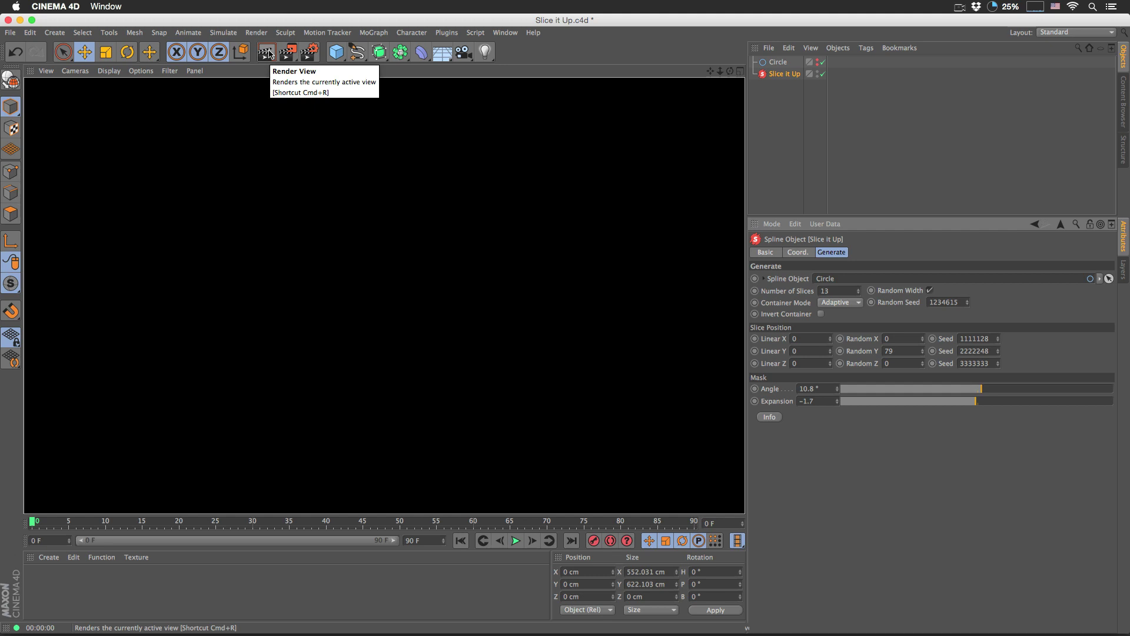
{"action": "left_click", "coordinate": [789, 75]}
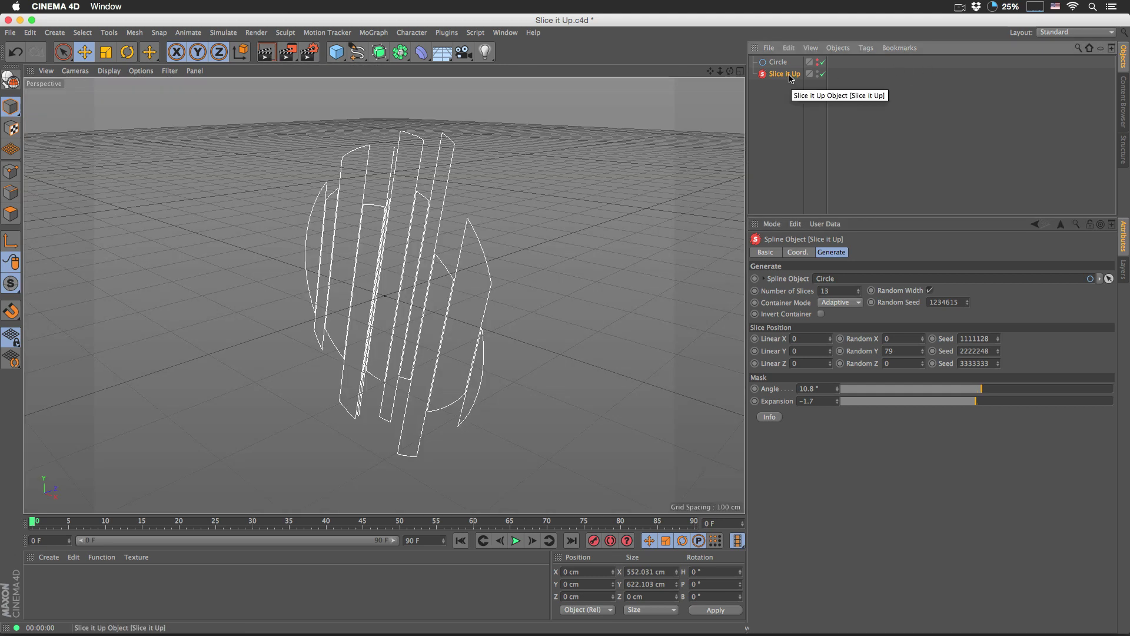
{"action": "left_click", "coordinate": [379, 52]}
{"action": "left_click", "coordinate": [534, 69], "text": "alt"}
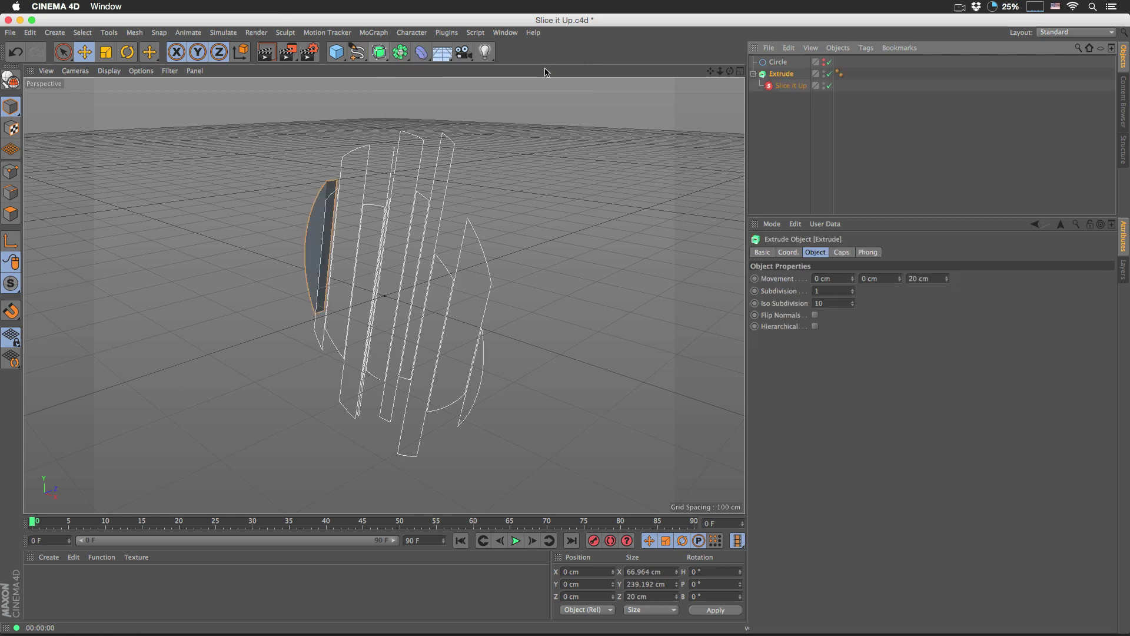
{"action": "left_click_drag", "start_coordinate": [780, 87], "coordinate": [776, 77]}
{"action": "left_click", "coordinate": [780, 74]}
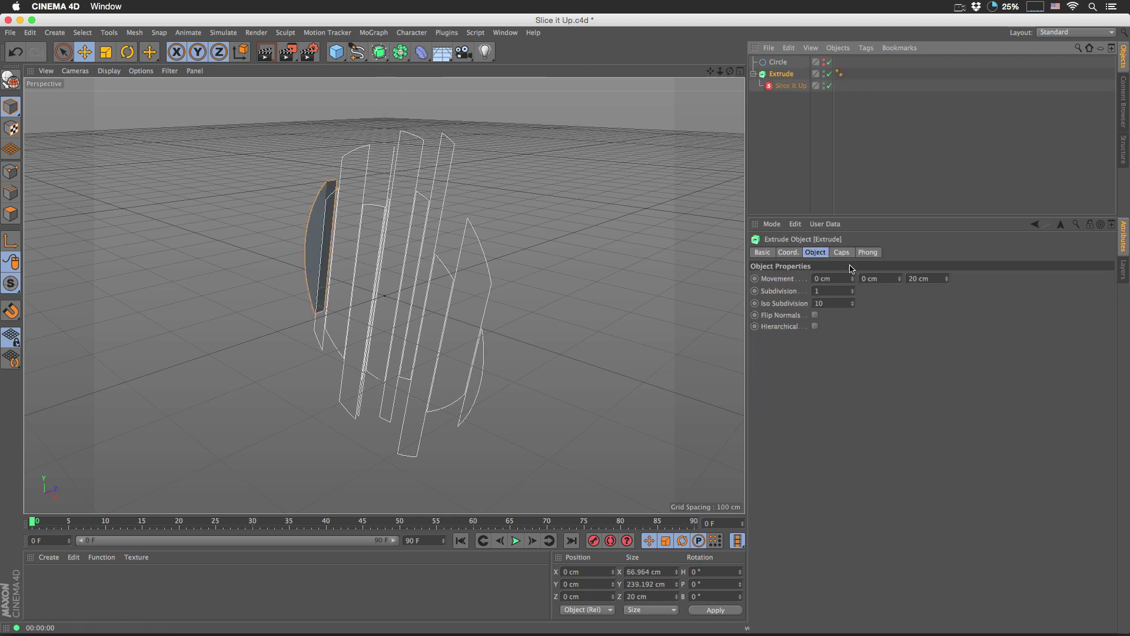
{"action": "left_click", "coordinate": [815, 327]}
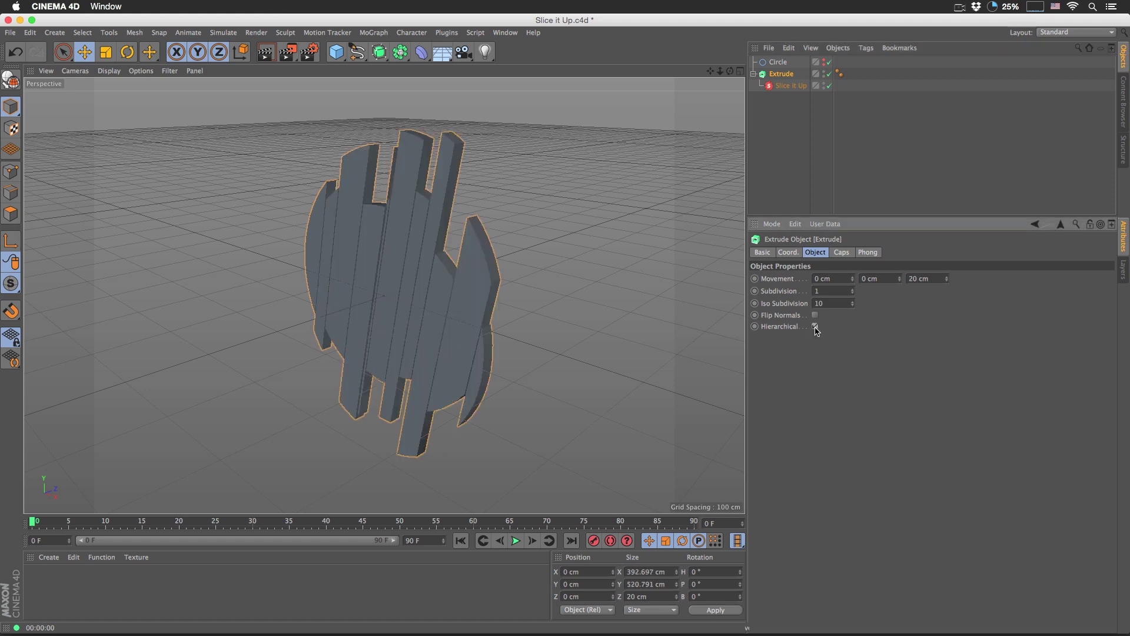
- Reduce Slice it Up to 8 slices and re-randomise them with a new seed
{"action": "left_click", "coordinate": [788, 86]}
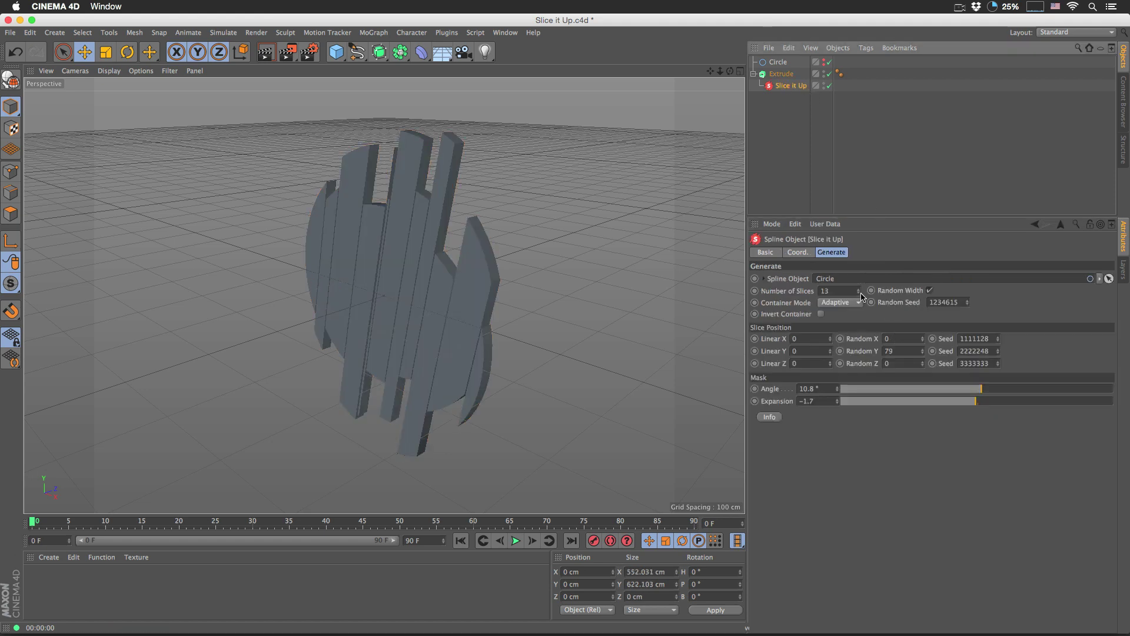
{"action": "left_click_drag", "start_coordinate": [858, 292], "coordinate": [972, 300]}
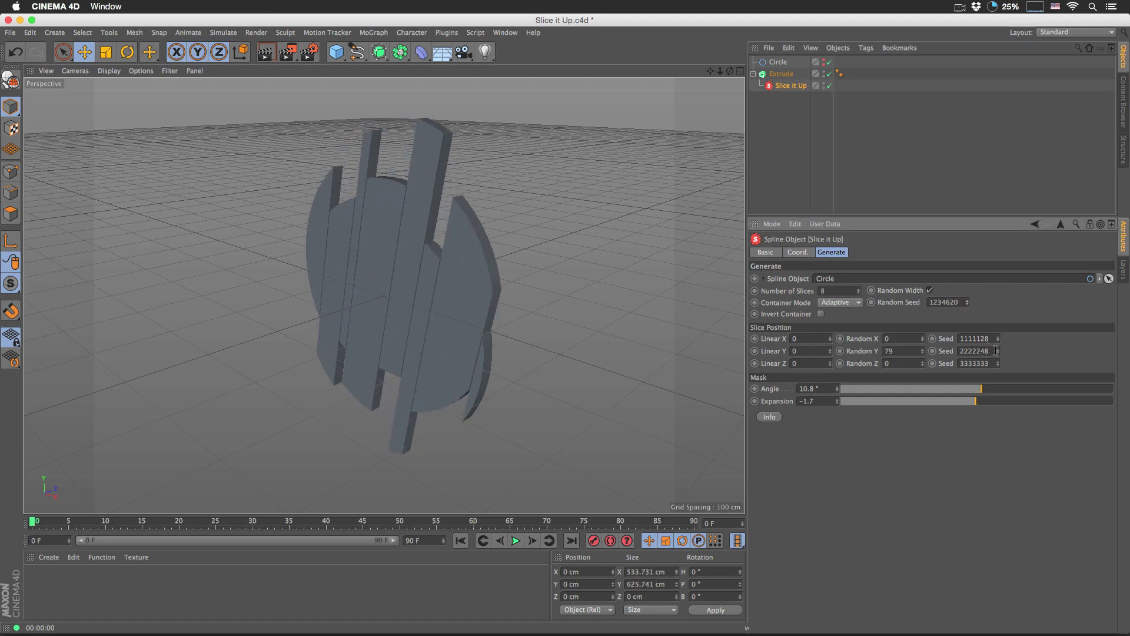
{"action": "left_click_drag", "start_coordinate": [1001, 352], "coordinate": [1001, 349]}
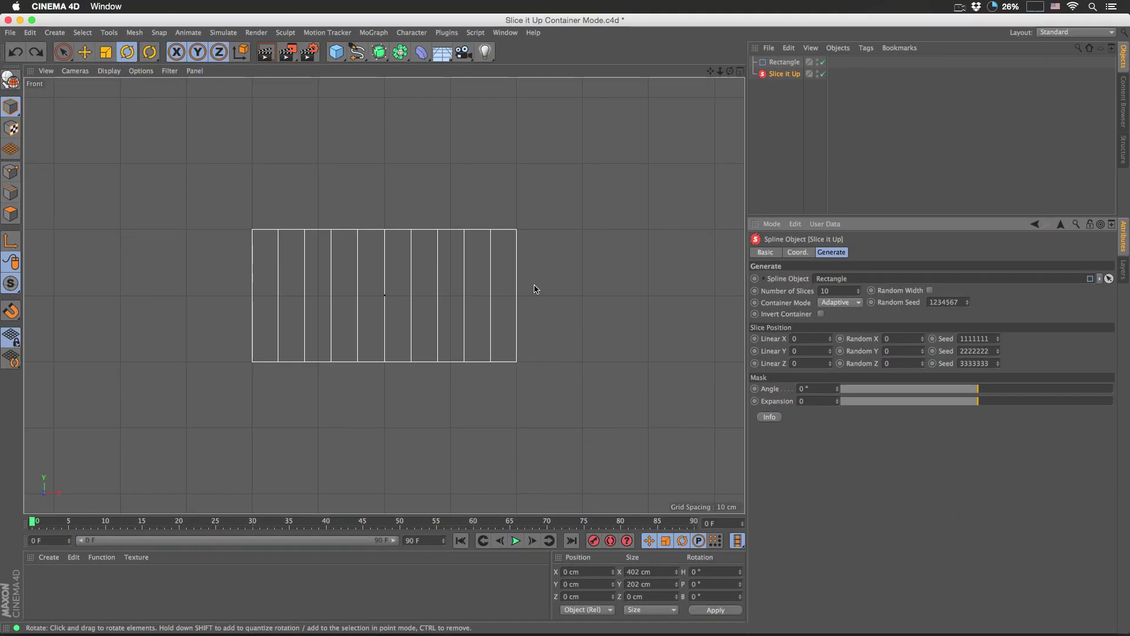
- Rotate the rectangle's slices to 249.3°, invert the container, and set Container Mode to Square
{"action": "left_click", "coordinate": [853, 303]}
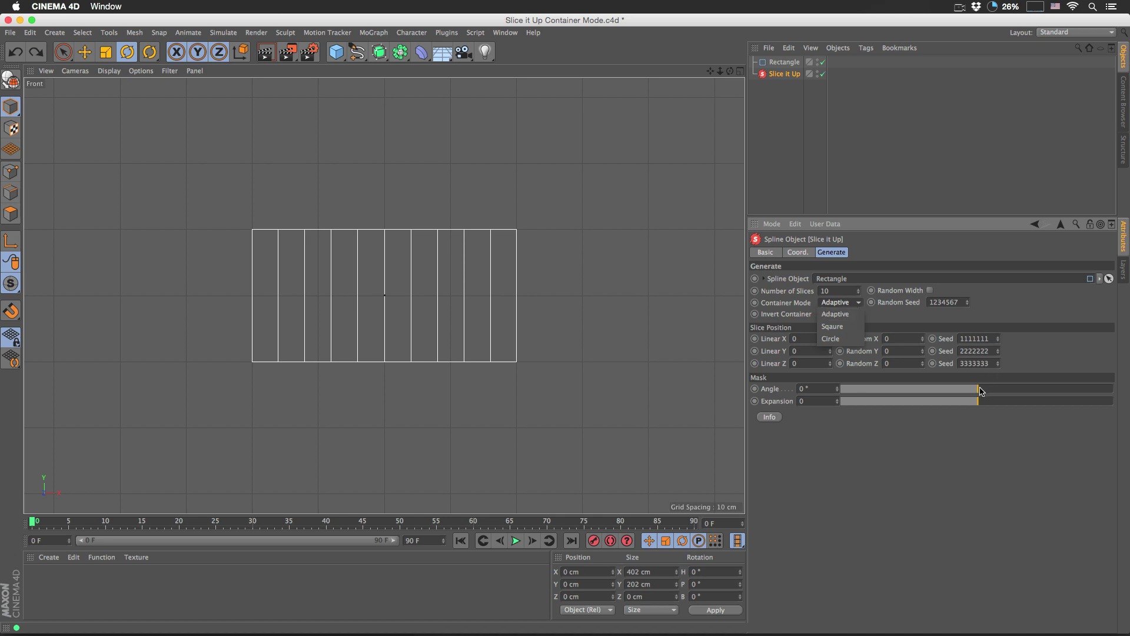
{"action": "mouse_move", "coordinate": [984, 389]}
{"action": "left_mouse_down"}
{"action": "mouse_move", "coordinate": [1053, 392]}
{"action": "mouse_move", "coordinate": [978, 398]}
{"action": "left_mouse_up"}
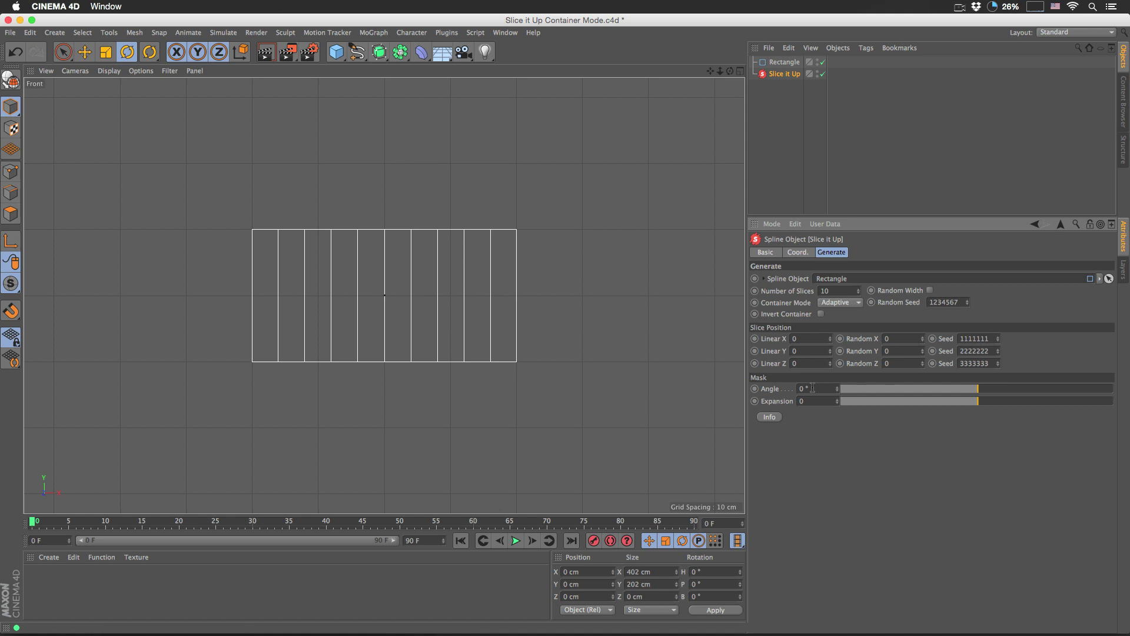
{"action": "left_click_drag", "start_coordinate": [981, 391], "coordinate": [1012, 390]}
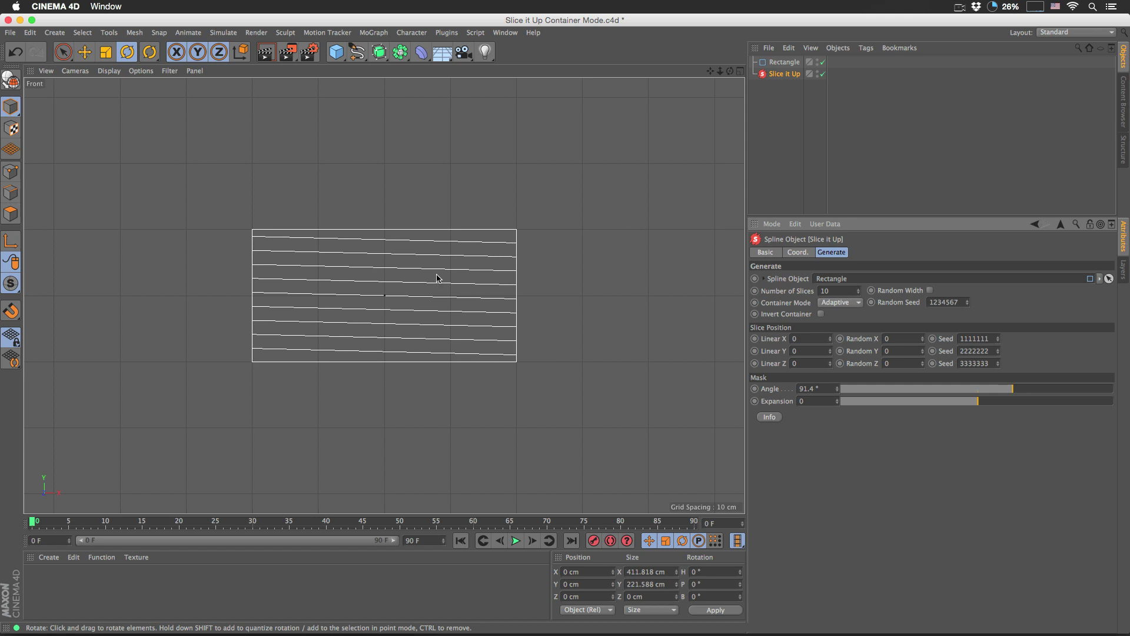
{"action": "left_click", "coordinate": [820, 313]}
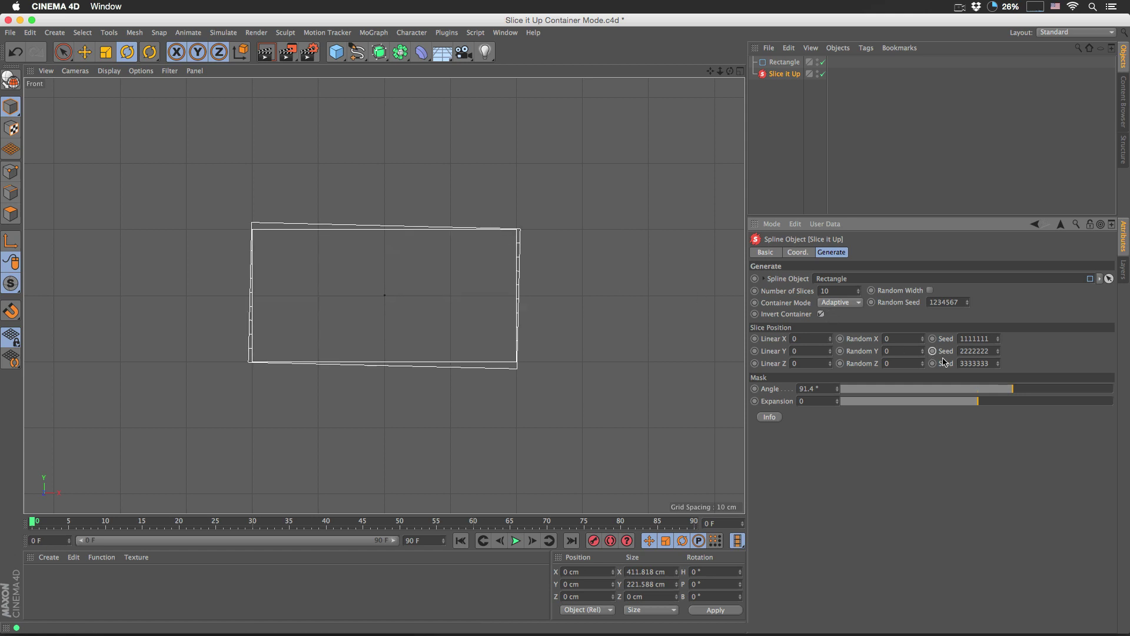
{"action": "left_click_drag", "start_coordinate": [1018, 392], "coordinate": [1073, 392]}
{"action": "left_click", "coordinate": [859, 303]}
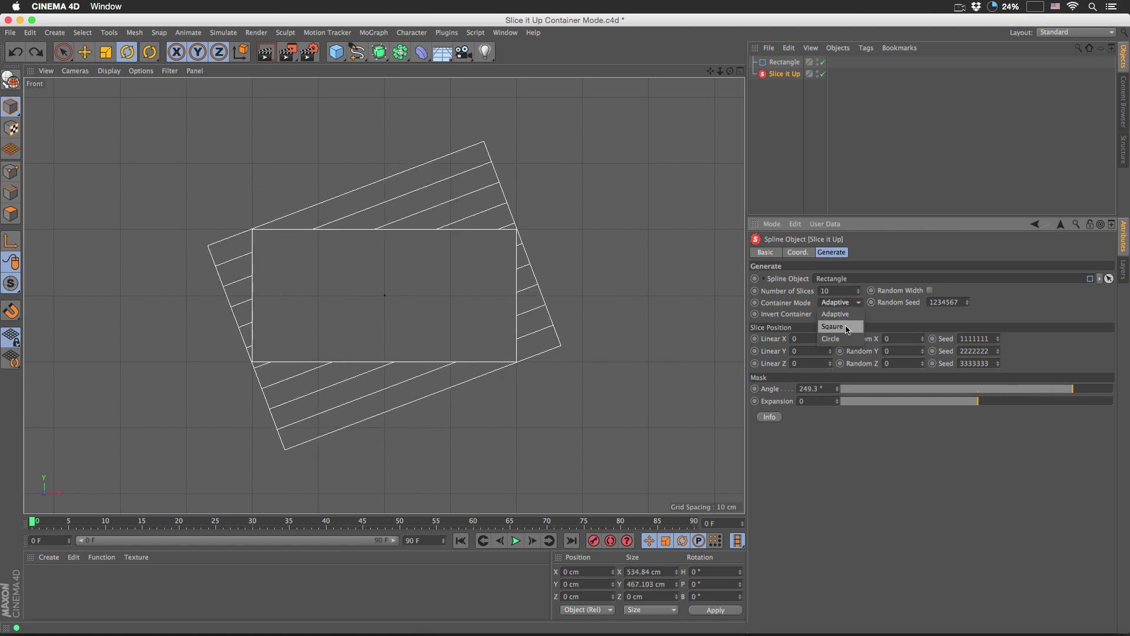
{"action": "left_click", "coordinate": [846, 326]}
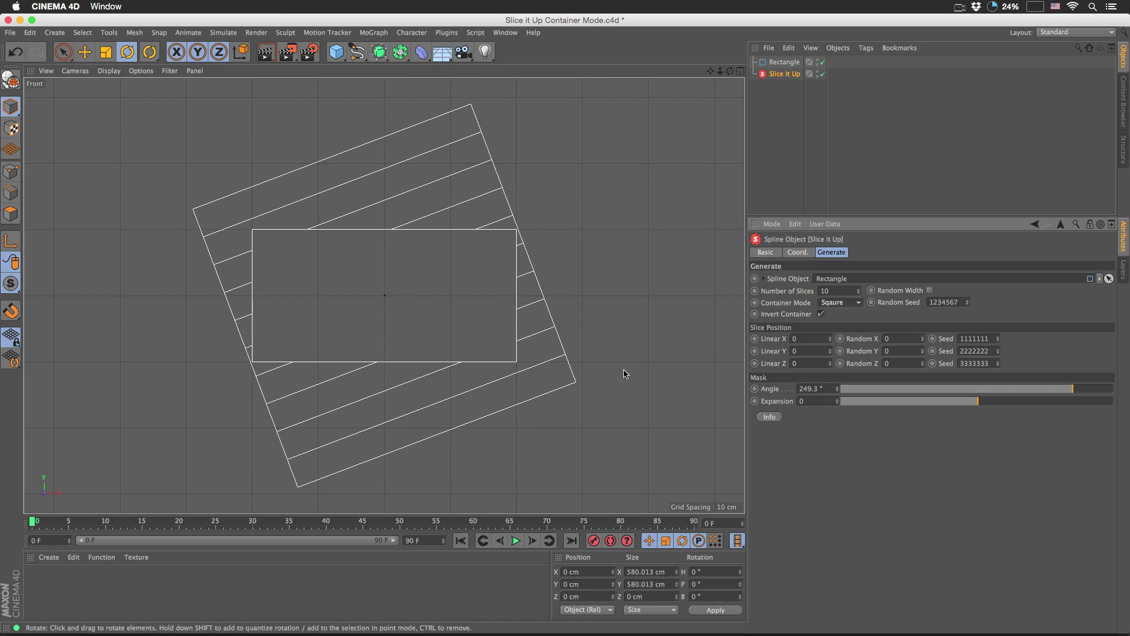
- Untick Invert Container, set Container Mode to Circle, angle 202.8°, then re-invert the container
{"action": "mouse_move", "coordinate": [1072, 391]}
{"action": "left_mouse_down"}
{"action": "mouse_move", "coordinate": [1047, 391]}
{"action": "mouse_move", "coordinate": [1091, 393]}
{"action": "mouse_move", "coordinate": [1051, 395]}
{"action": "mouse_move", "coordinate": [1082, 396]}
{"action": "left_mouse_up"}
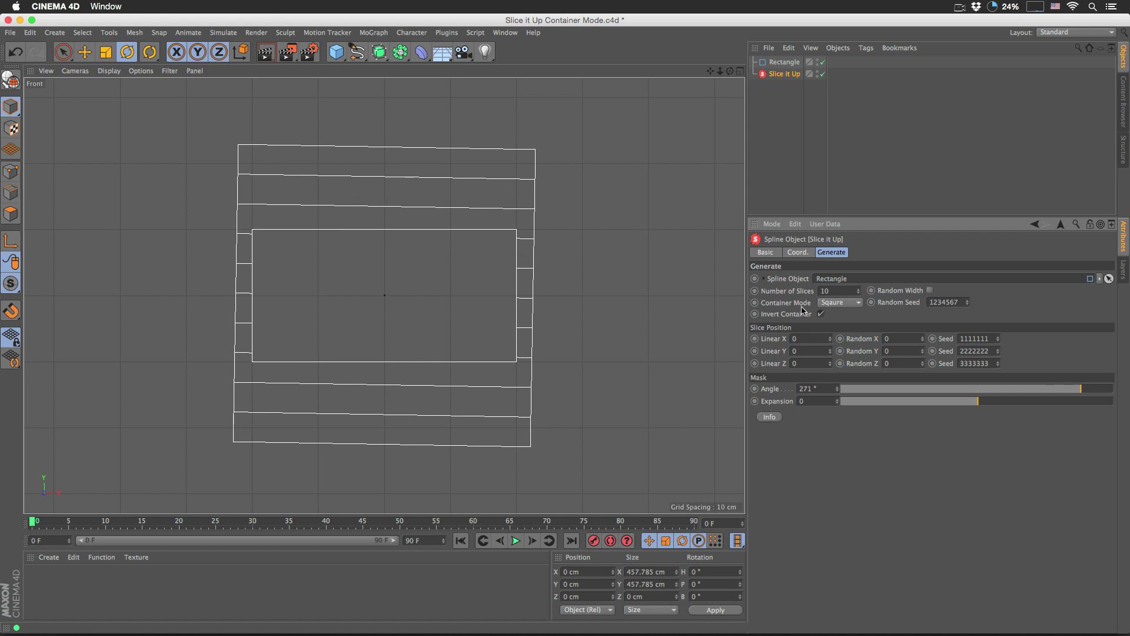
{"action": "left_click", "coordinate": [821, 315]}
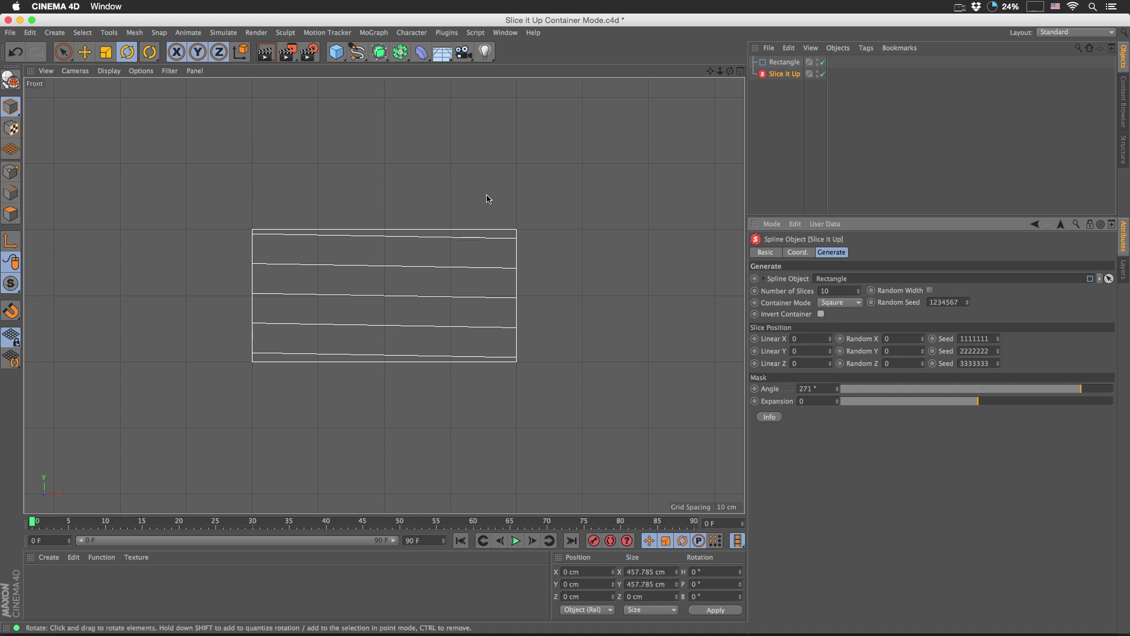
{"action": "left_click", "coordinate": [857, 303]}
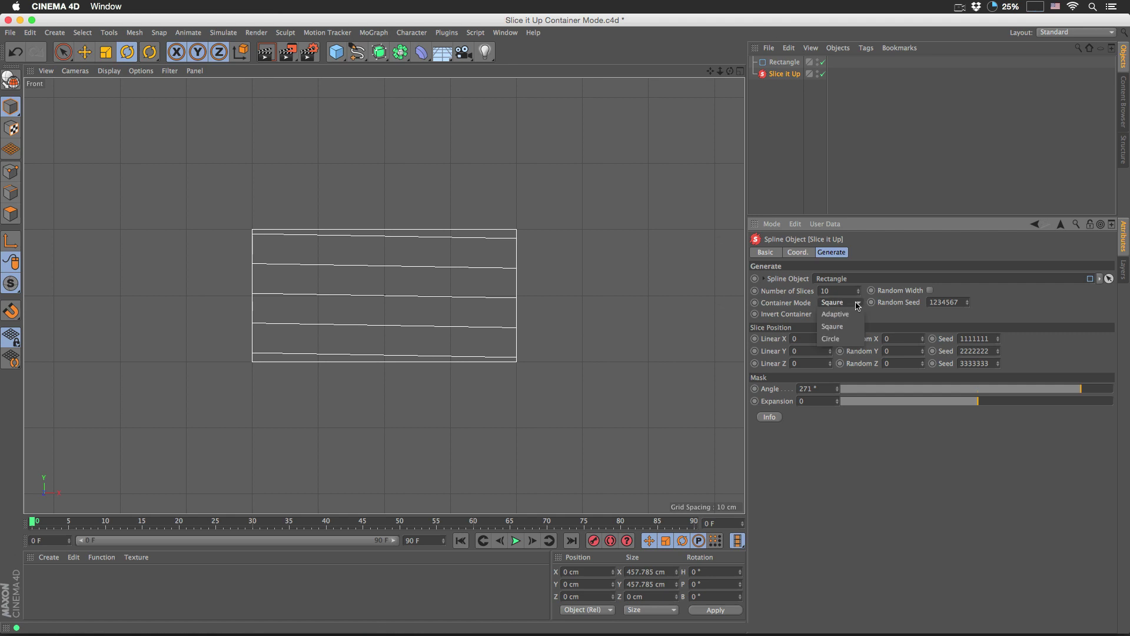
{"action": "left_click", "coordinate": [847, 340]}
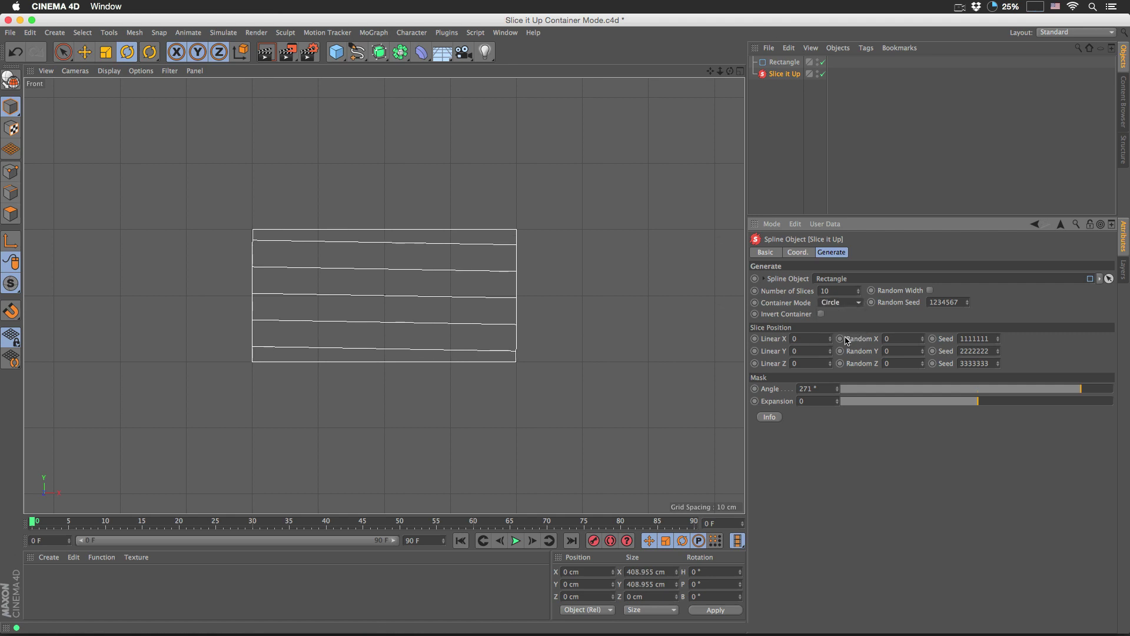
{"action": "left_click_drag", "start_coordinate": [1080, 391], "coordinate": [1055, 393]}
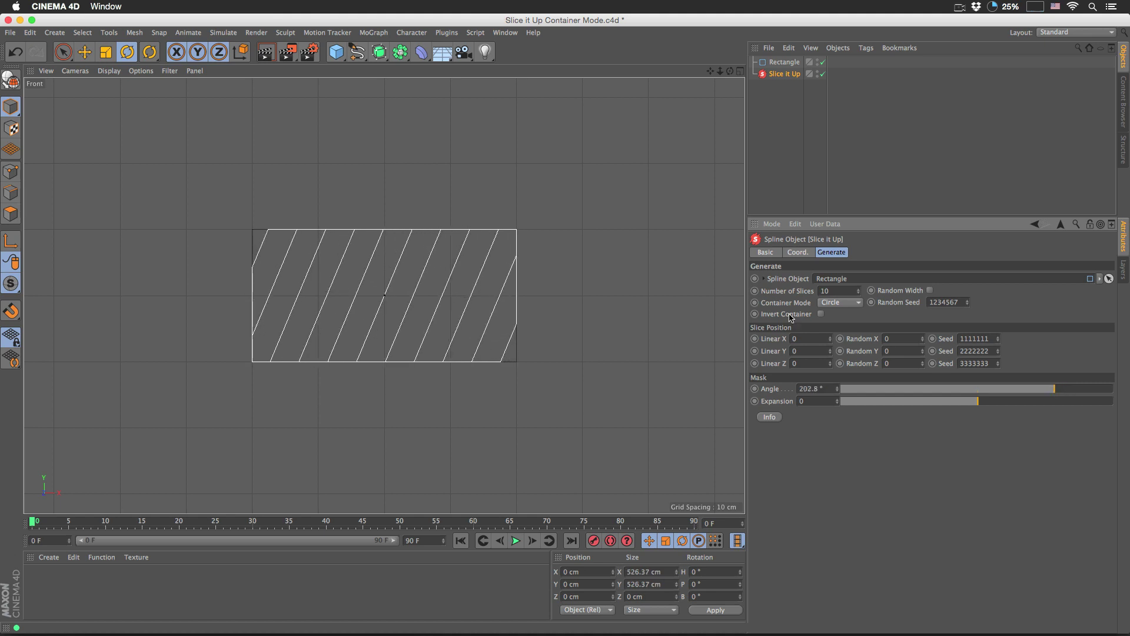
{"action": "left_click", "coordinate": [820, 313]}
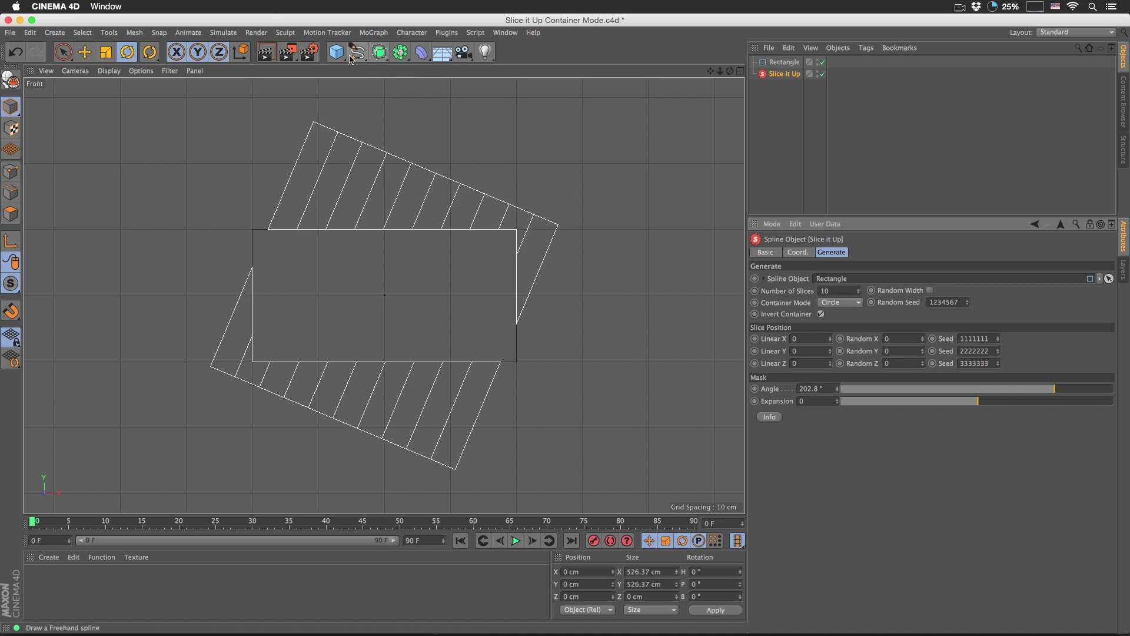
- Create a new Circle spline, link it to Slice it Up, untick Invert Container, and adjust the angle
{"action": "left_click_drag", "start_coordinate": [356, 52], "coordinate": [371, 71]}
{"action": "left_click", "coordinate": [468, 111]}
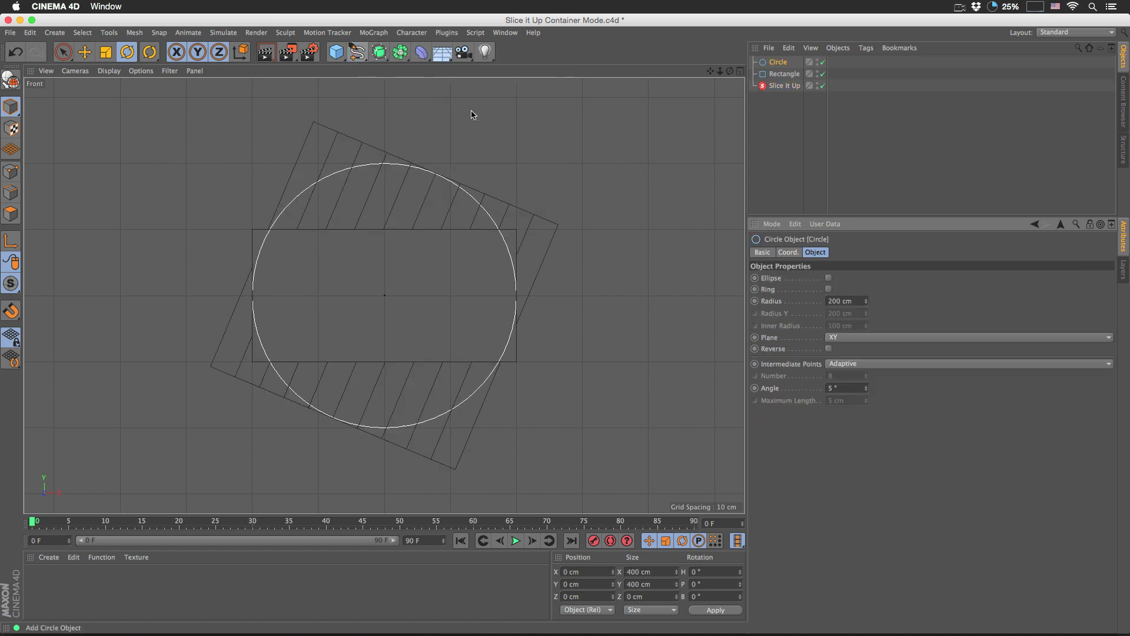
{"action": "left_click", "coordinate": [782, 86]}
{"action": "left_click_drag", "start_coordinate": [776, 63], "coordinate": [823, 279]}
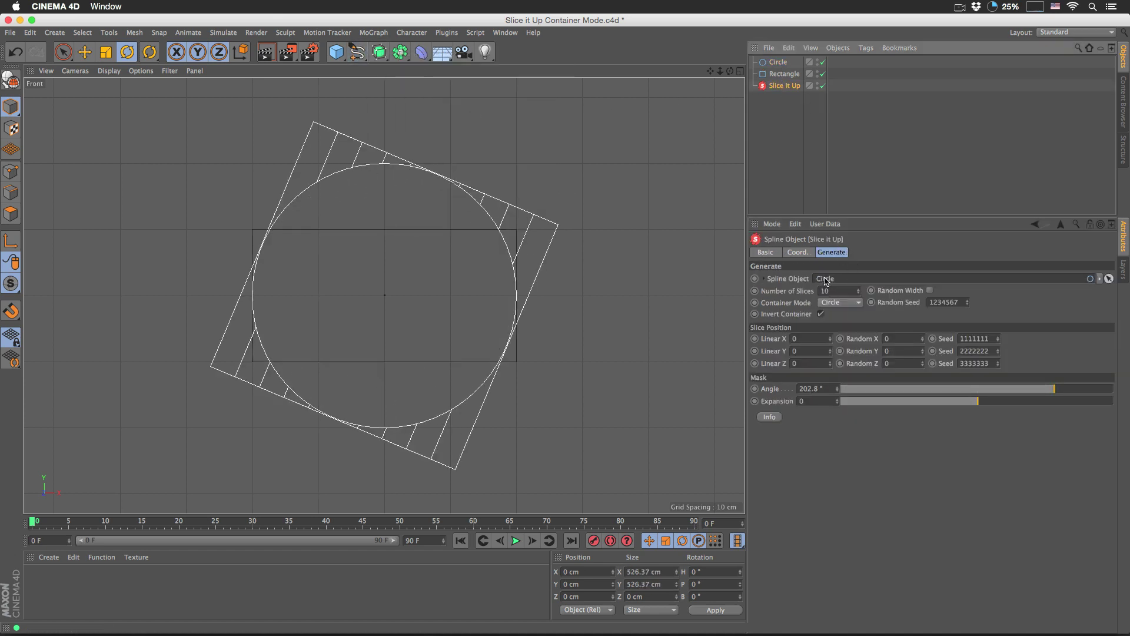
{"action": "left_click", "coordinate": [820, 313]}
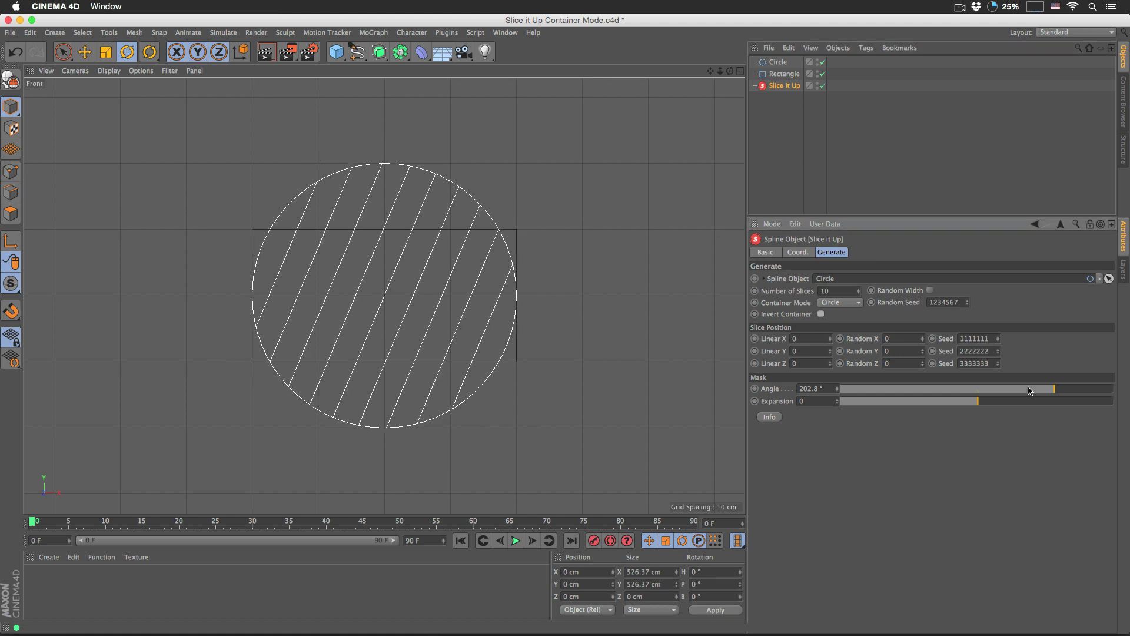
{"action": "mouse_move", "coordinate": [1041, 395]}
{"action": "left_mouse_down"}
{"action": "mouse_move", "coordinate": [1023, 393]}
{"action": "mouse_move", "coordinate": [1062, 397]}
{"action": "mouse_move", "coordinate": [1021, 394]}
{"action": "mouse_move", "coordinate": [1072, 398]}
{"action": "mouse_move", "coordinate": [1042, 399]}
{"action": "left_mouse_up"}
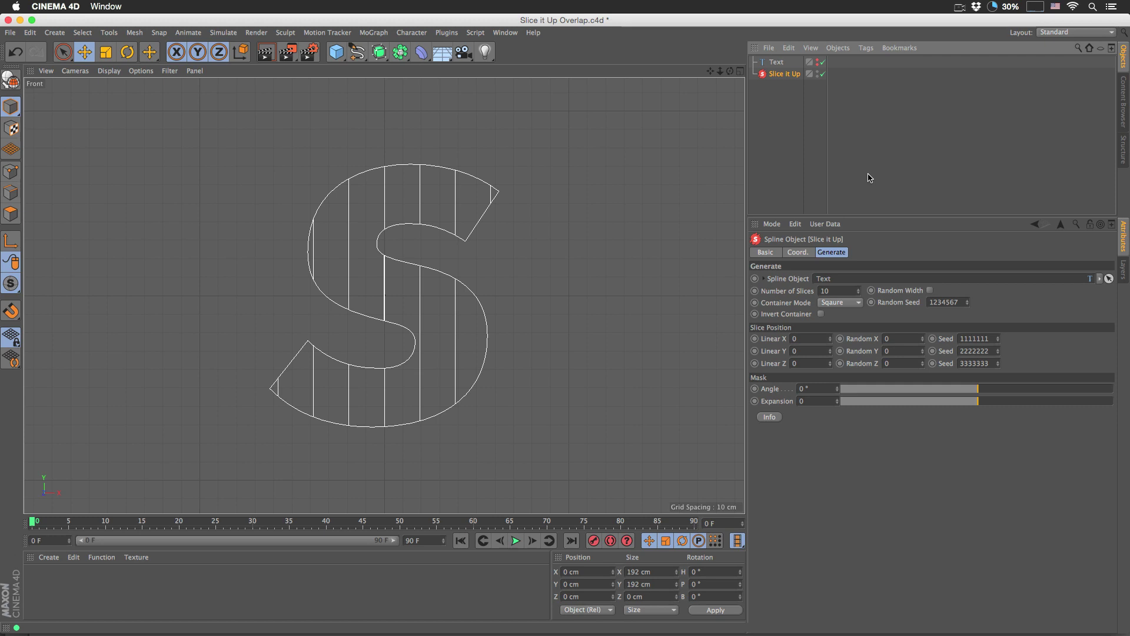
- Give the S slices random widths, tilt the mask to 23.2°, and invert the container
{"action": "left_click", "coordinate": [930, 290]}
{"action": "left_click_drag", "start_coordinate": [978, 390], "coordinate": [987, 391]}
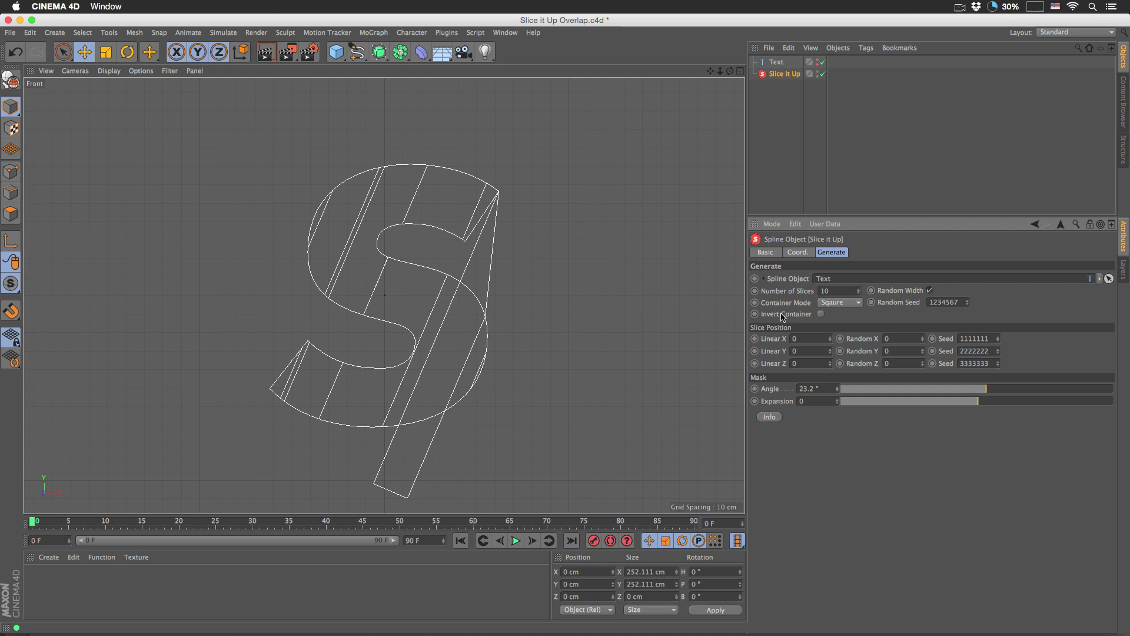
{"action": "left_click", "coordinate": [821, 314]}
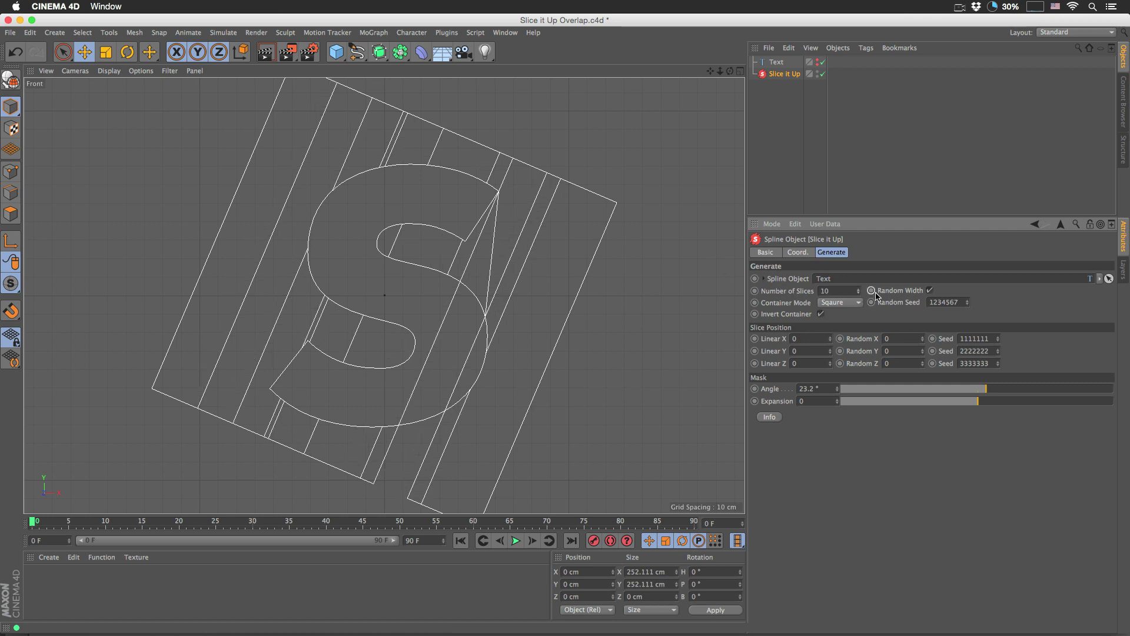
- Raise the random seed to 1234571 and set Expansion to −0.1
{"action": "left_click", "coordinate": [968, 302]}
{"action": "left_click", "coordinate": [968, 301]}
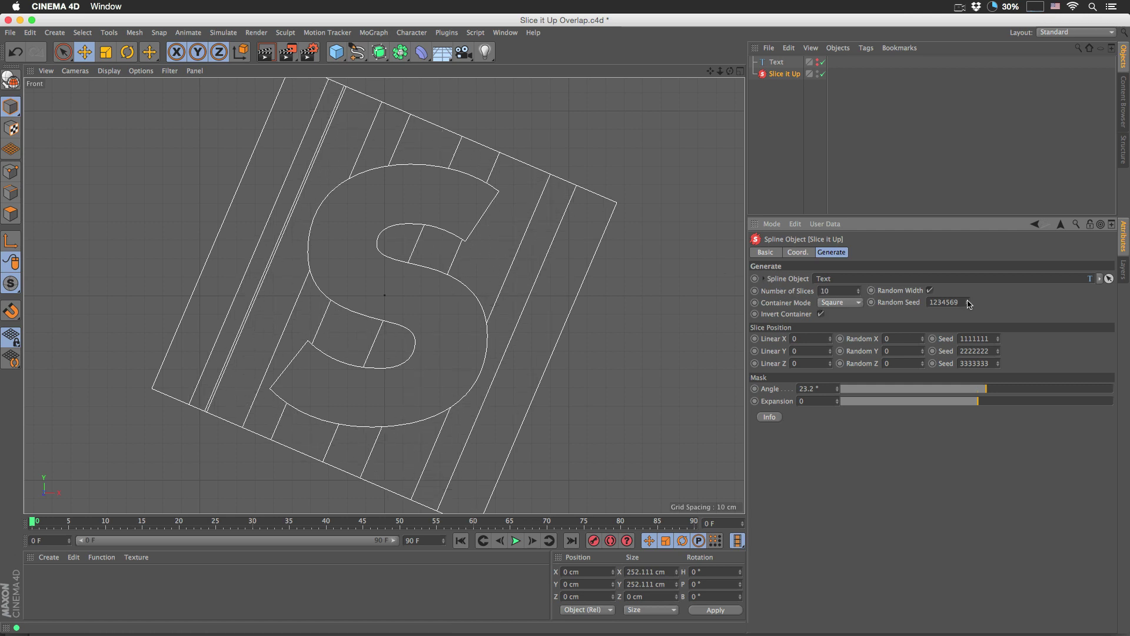
{"action": "left_click", "coordinate": [814, 403]}
{"action": "left_click", "coordinate": [967, 301]}
{"action": "left_click", "coordinate": [968, 301]}
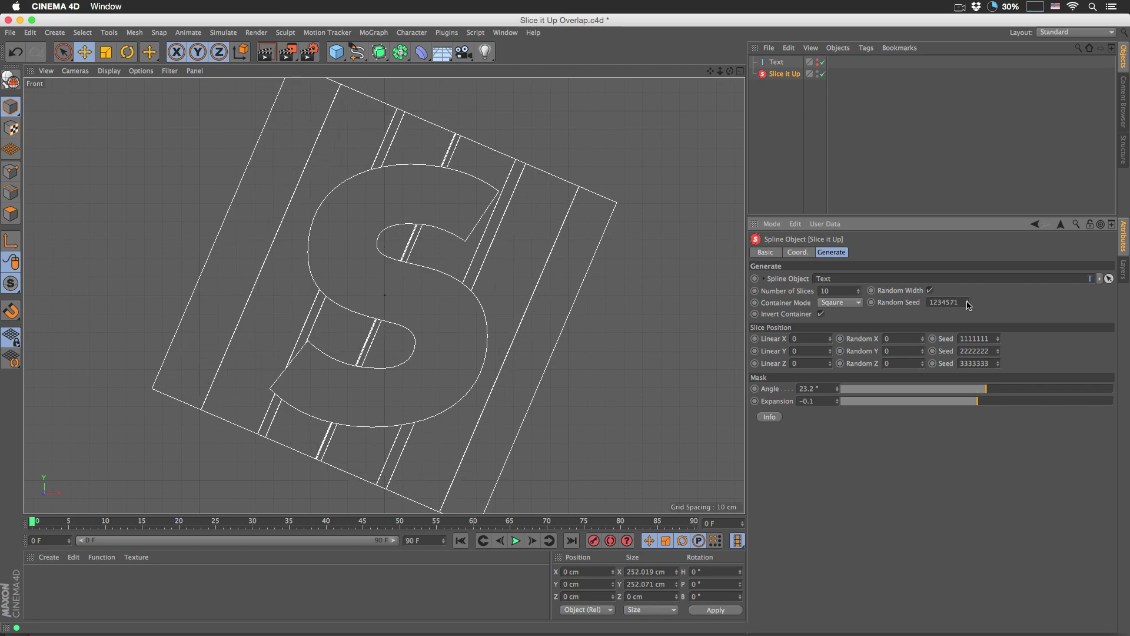